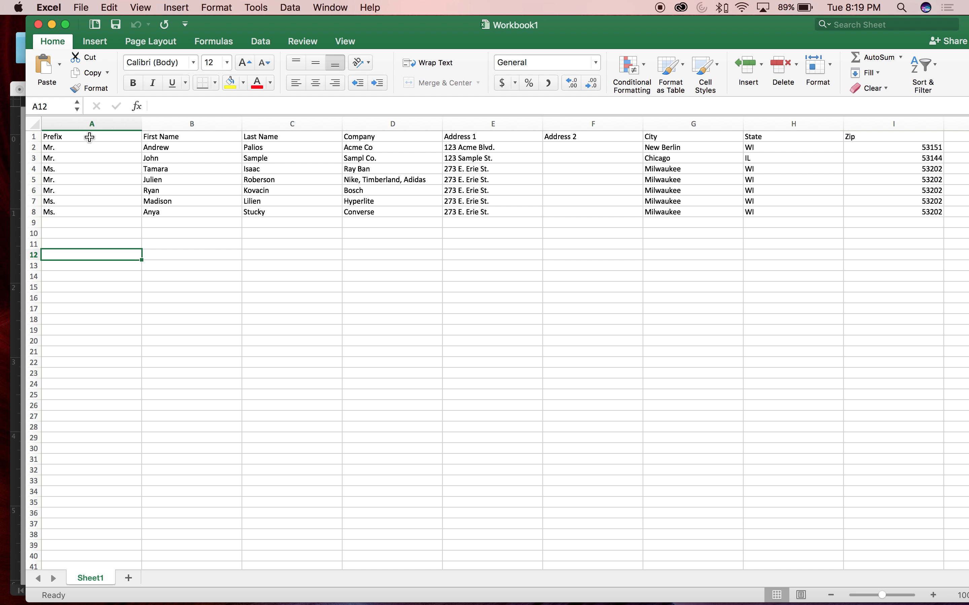
Delete the Prefix column from the address sheet
{"action": "left_click", "coordinate": [90, 125]}
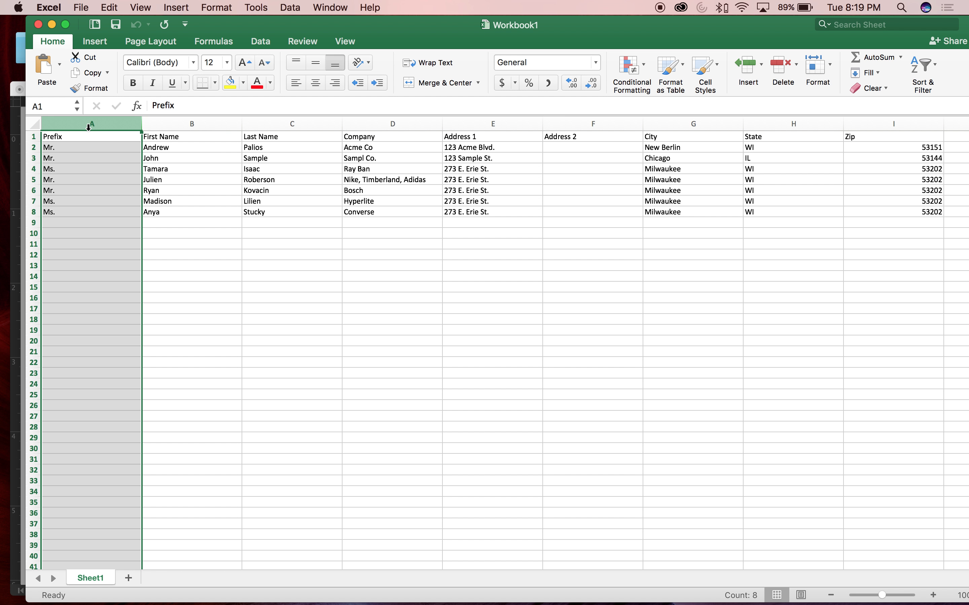
{"action": "right_click", "coordinate": [89, 128]}
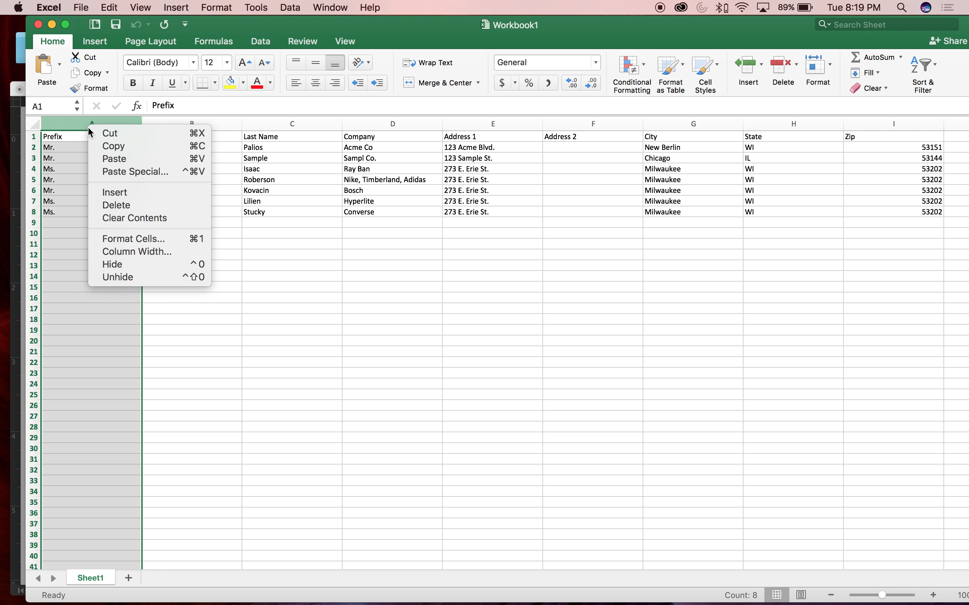
{"action": "left_click", "coordinate": [119, 205]}
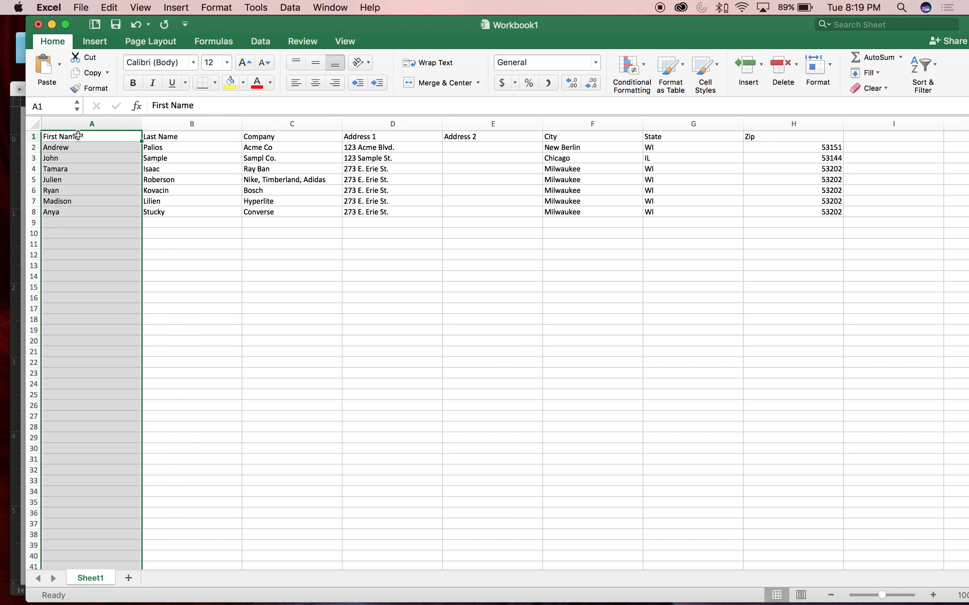
Go through the header cells in row 1, from First Name to the blank cell after Zip
{"action": "left_click", "coordinate": [78, 136]}
{"action": "left_click", "coordinate": [187, 136]}
{"action": "left_click", "coordinate": [309, 136]}
{"action": "left_click", "coordinate": [408, 136]}
{"action": "left_click", "coordinate": [465, 137]}
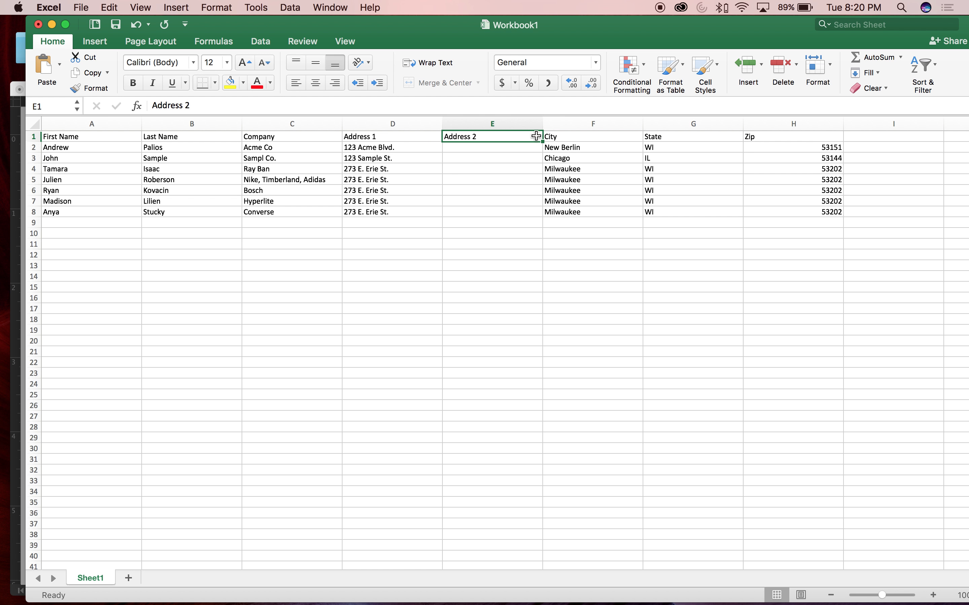
{"action": "double_click", "coordinate": [865, 135]}
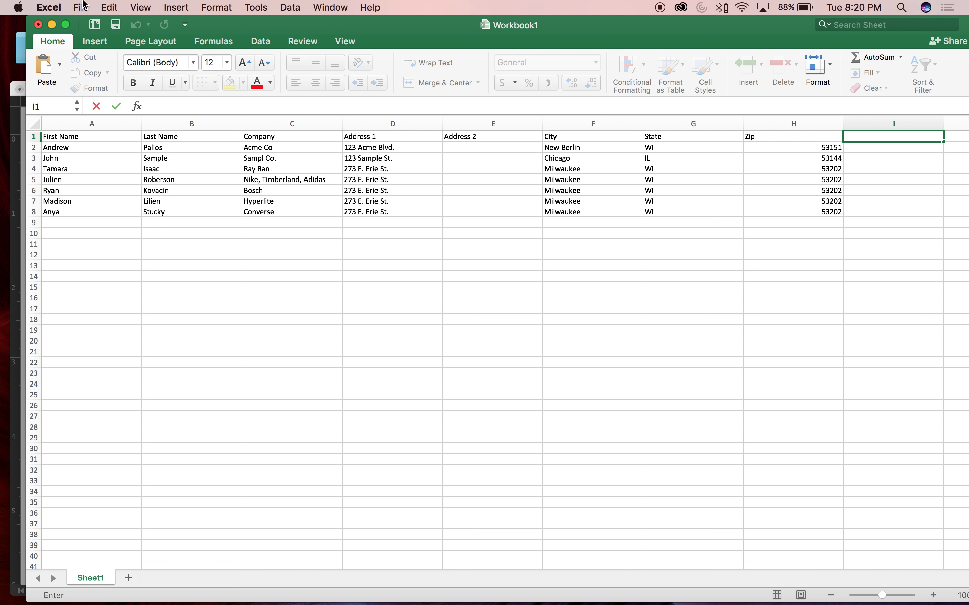
Save the workbook to the Desktop as Workbook2 in CSV UTF-8 (Comma delimited) format, and close it without saving further changes
{"action": "double_click", "coordinate": [228, 24]}
{"action": "left_click", "coordinate": [81, 7]}
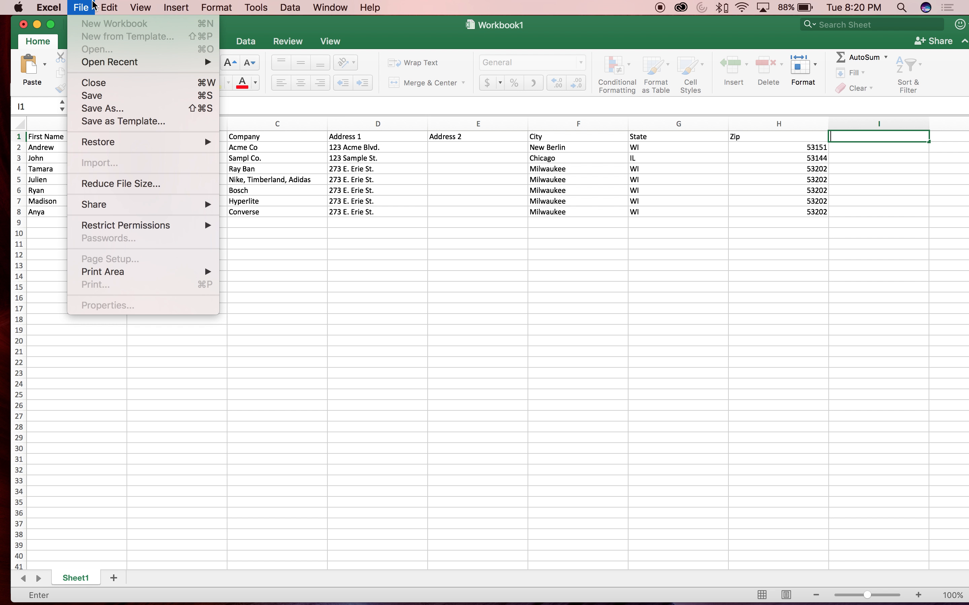
{"action": "left_click", "coordinate": [99, 108]}
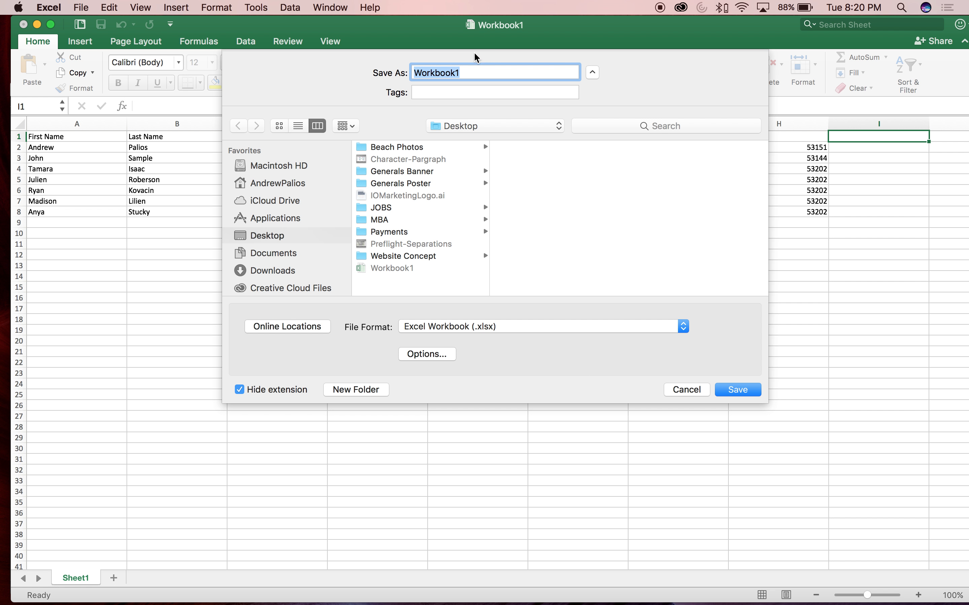
{"action": "left_click", "coordinate": [472, 73]}
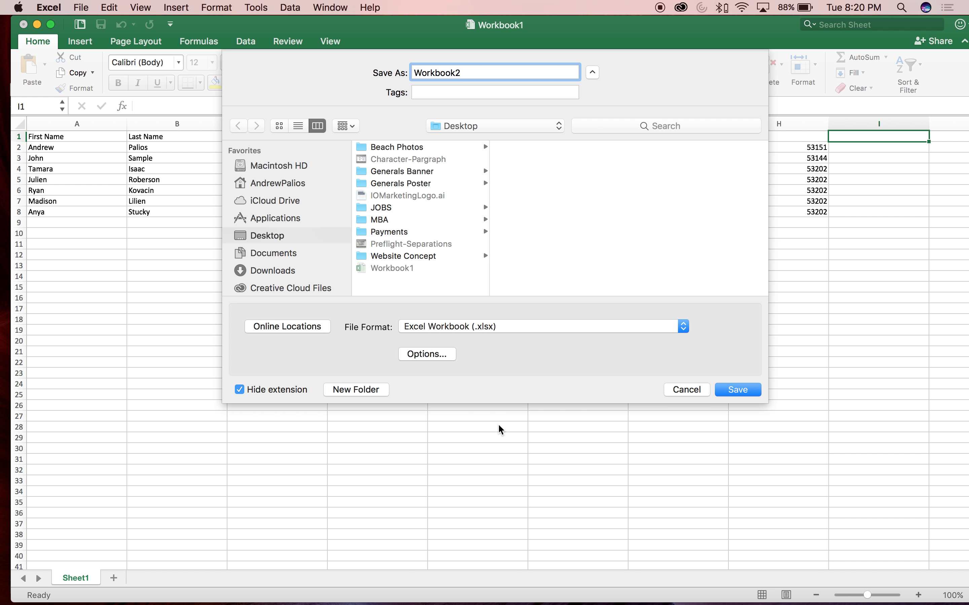
{"action": "left_click", "coordinate": [489, 327]}
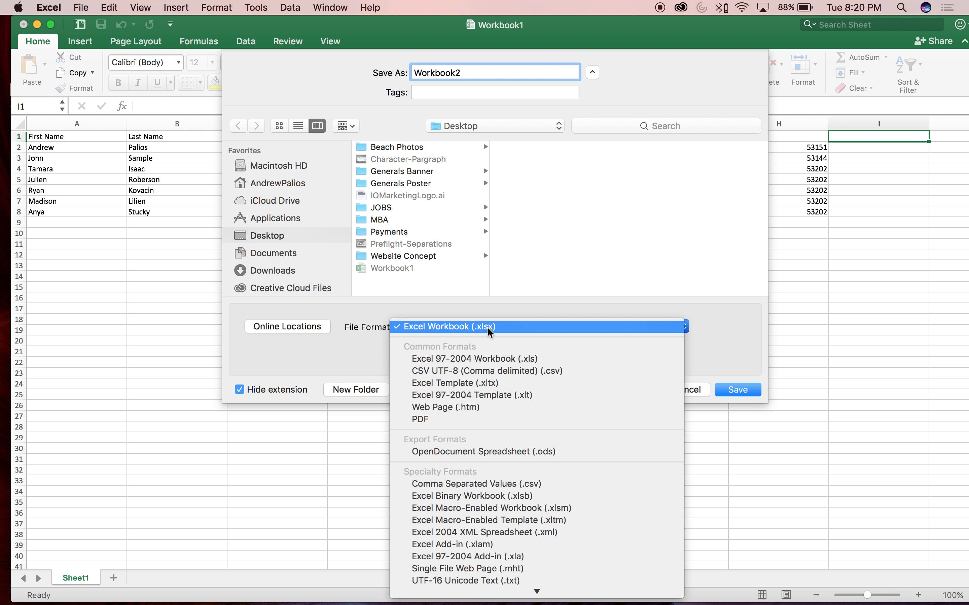
{"action": "left_click", "coordinate": [492, 370]}
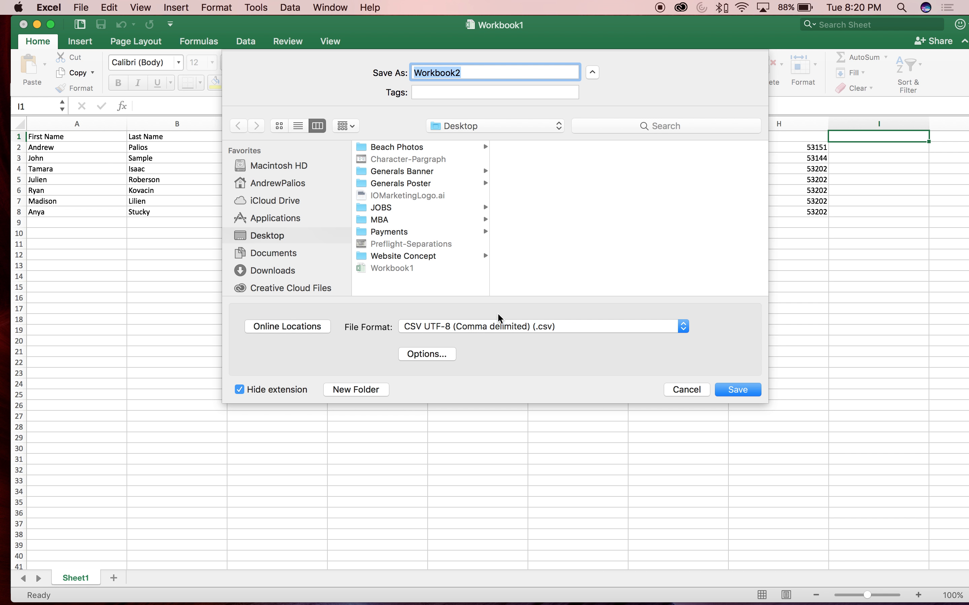
{"action": "left_click", "coordinate": [735, 390]}
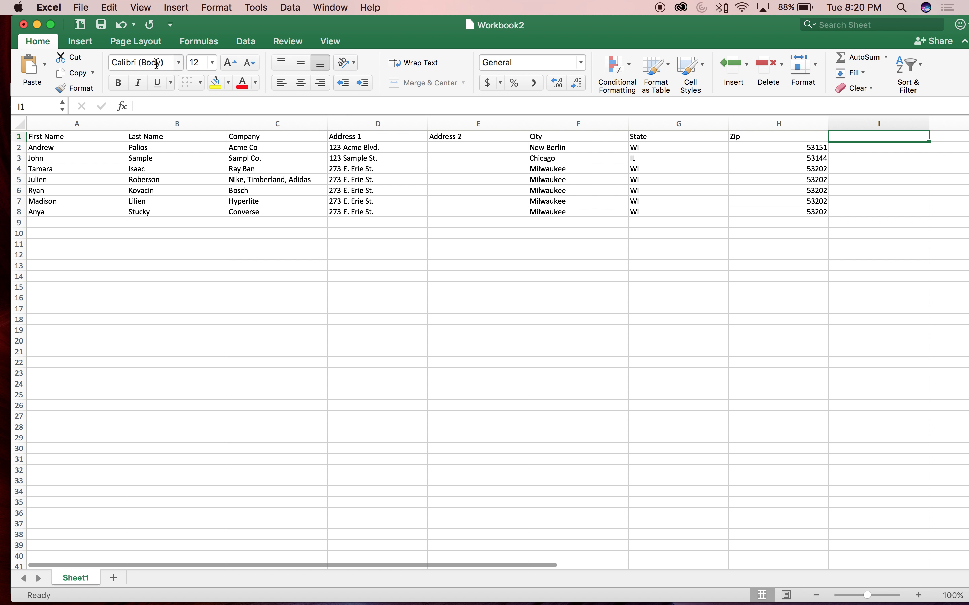
{"action": "left_click", "coordinate": [22, 25]}
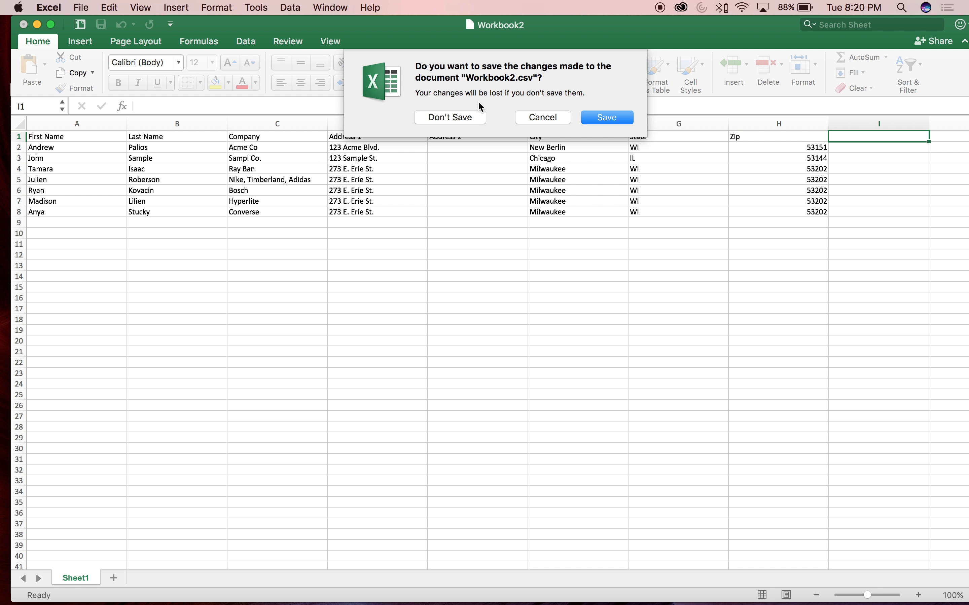
{"action": "left_click", "coordinate": [458, 118]}
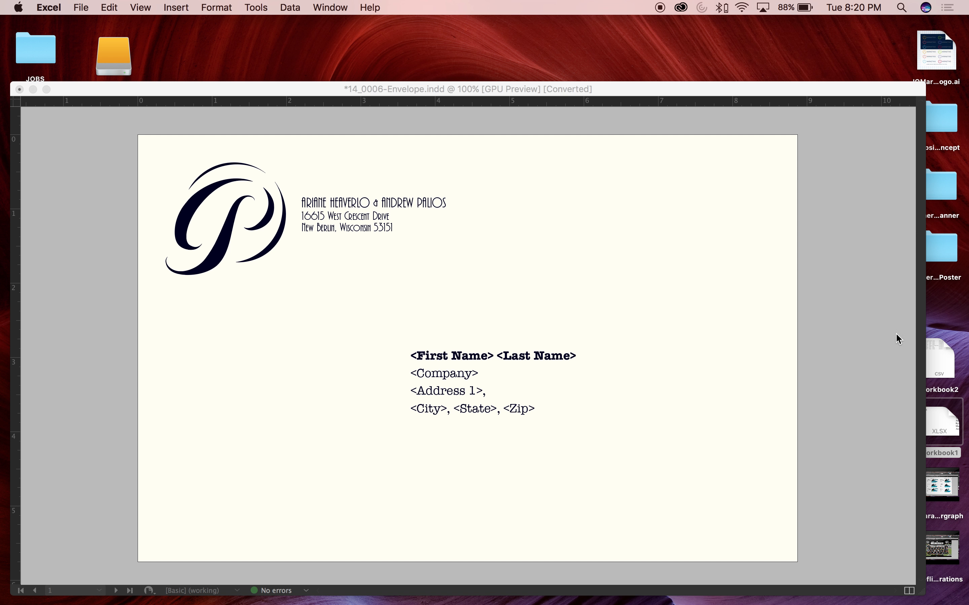
Reopen the Workbook2 CSV file from the desktop
{"action": "left_click", "coordinate": [760, 101]}
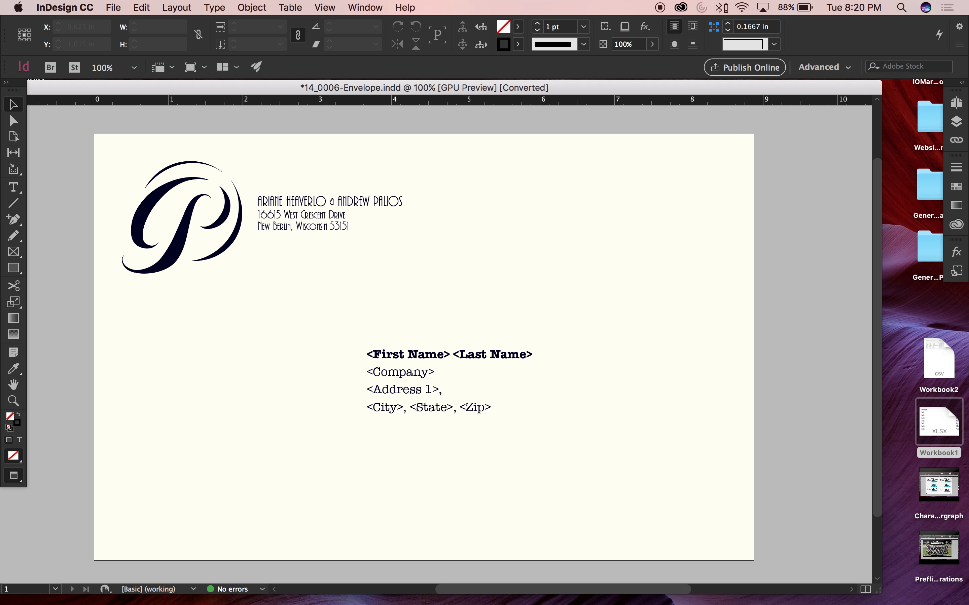
{"action": "left_click", "coordinate": [926, 316]}
{"action": "left_click", "coordinate": [938, 353]}
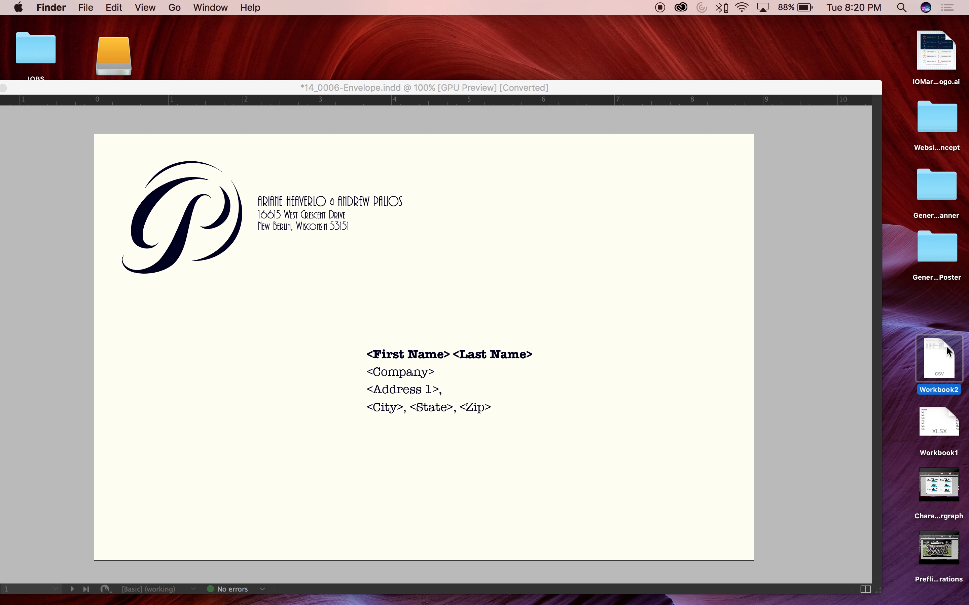
{"action": "double_click", "coordinate": [934, 356]}
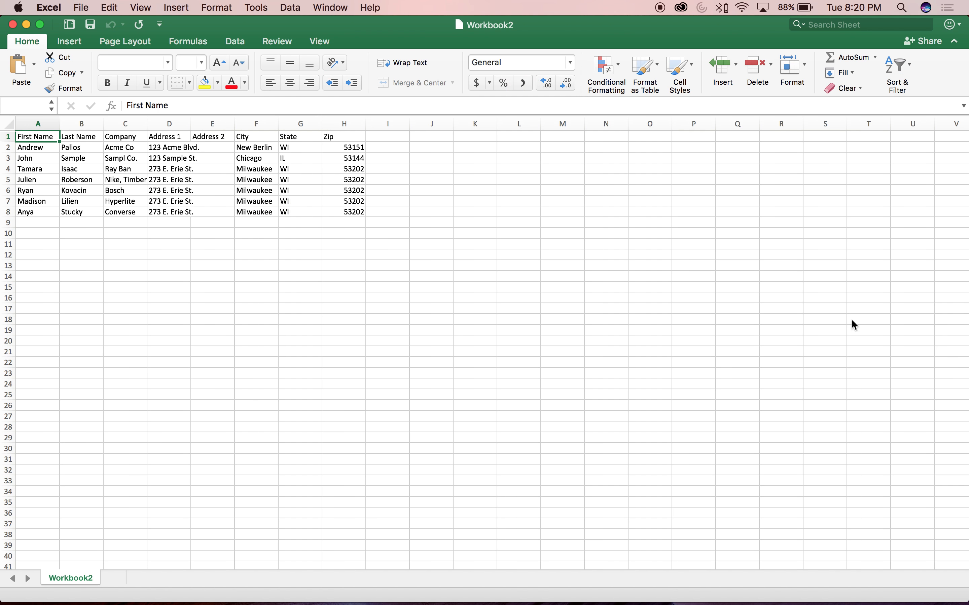
Save Workbook2 in Comma Separated Values (.csv) format over the existing file, and close it without saving further changes
{"action": "left_click", "coordinate": [81, 7]}
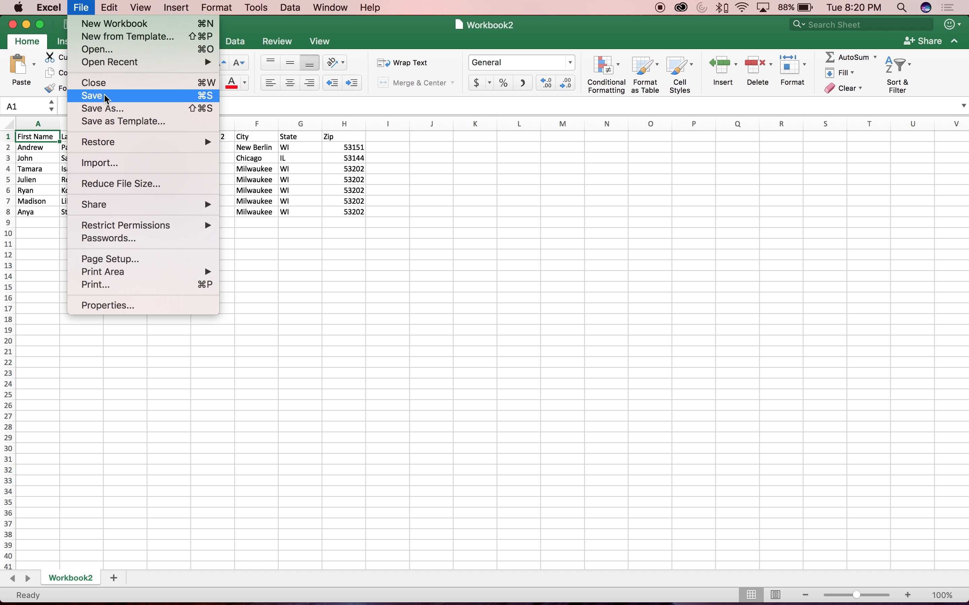
{"action": "left_click", "coordinate": [102, 108]}
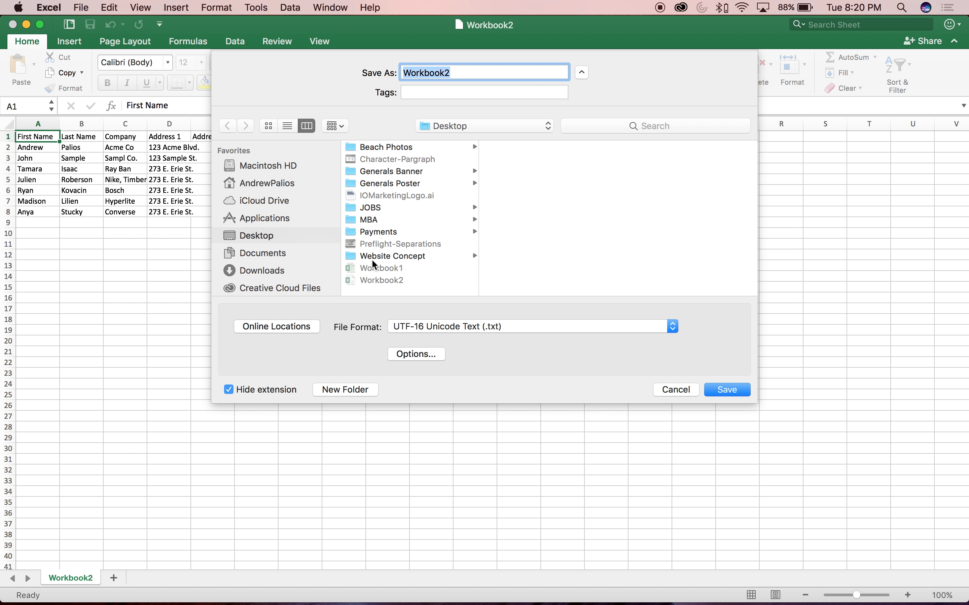
{"action": "left_click", "coordinate": [443, 329]}
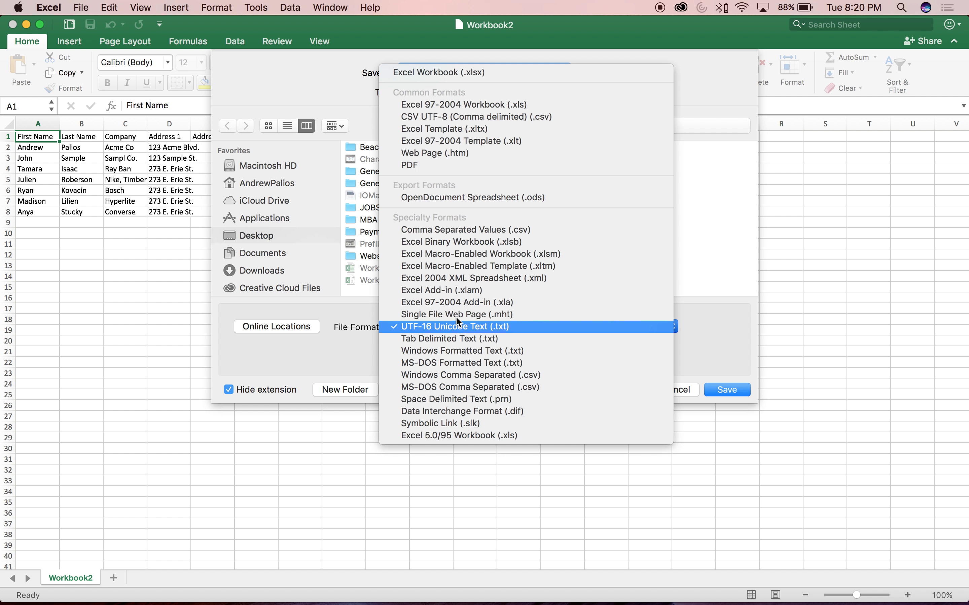
{"action": "left_click", "coordinate": [488, 231]}
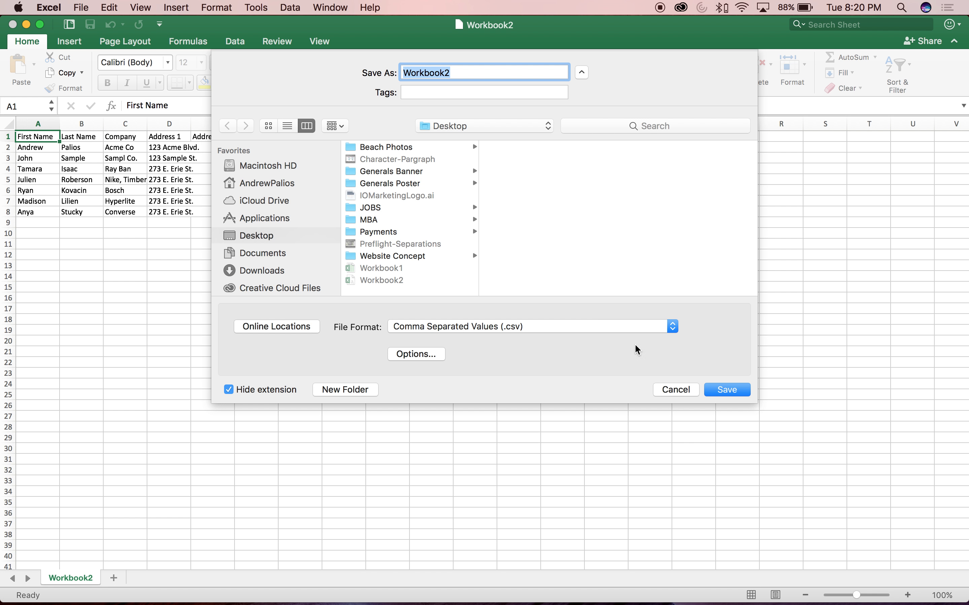
{"action": "left_click", "coordinate": [737, 396]}
{"action": "left_click", "coordinate": [579, 131]}
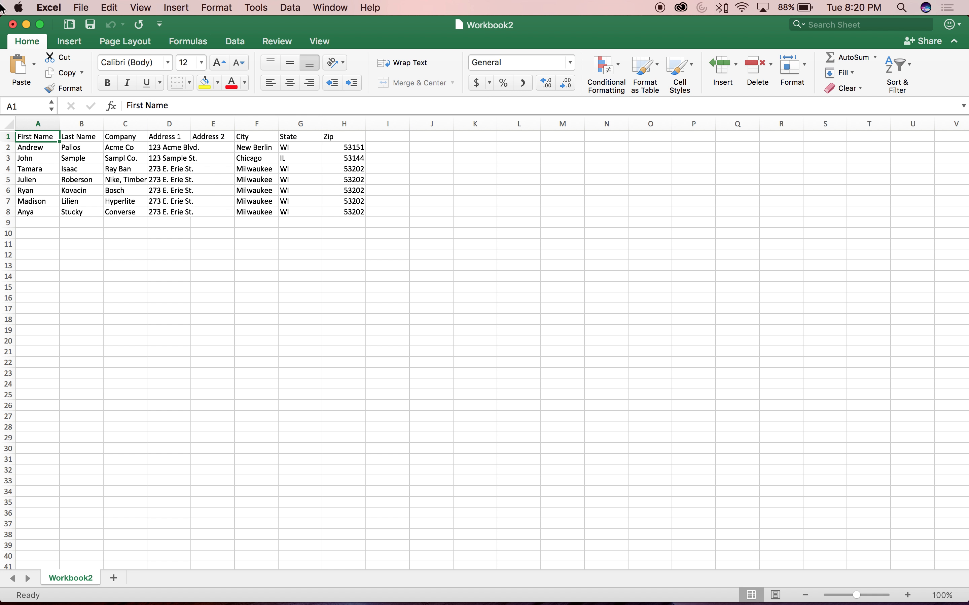
{"action": "left_click", "coordinate": [12, 25]}
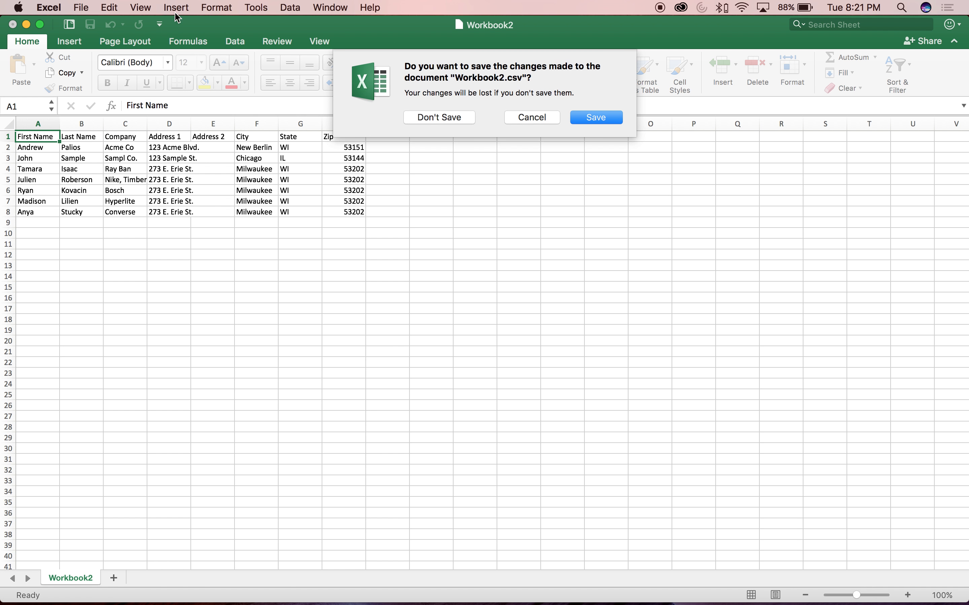
{"action": "left_click", "coordinate": [450, 120]}
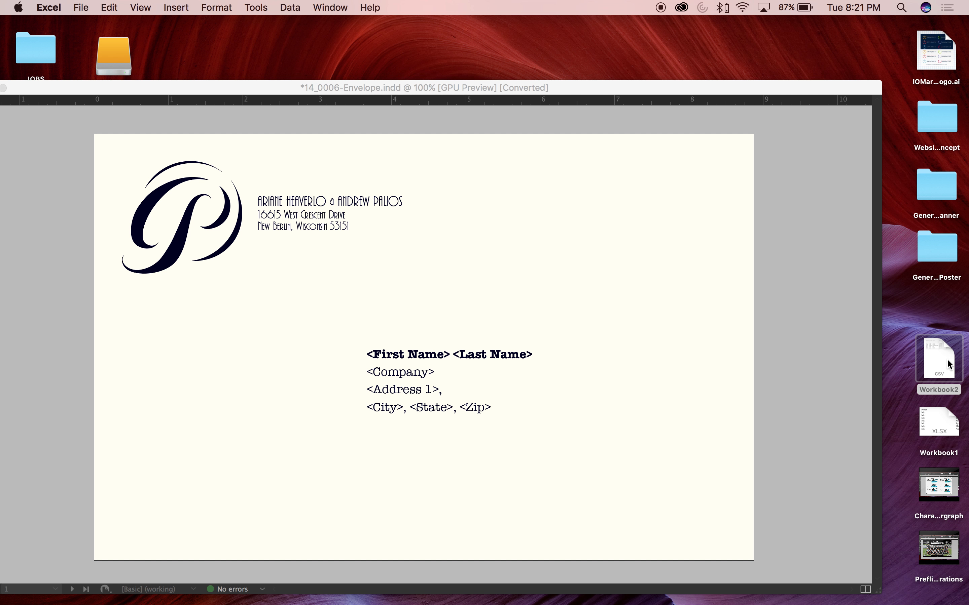
Move Workbook1 from the desktop to the Trash and switch to the envelope document in InDesign
{"action": "left_click", "coordinate": [947, 358]}
{"action": "left_click_drag", "start_coordinate": [931, 420], "coordinate": [874, 595]}
{"action": "left_click", "coordinate": [352, 87]}
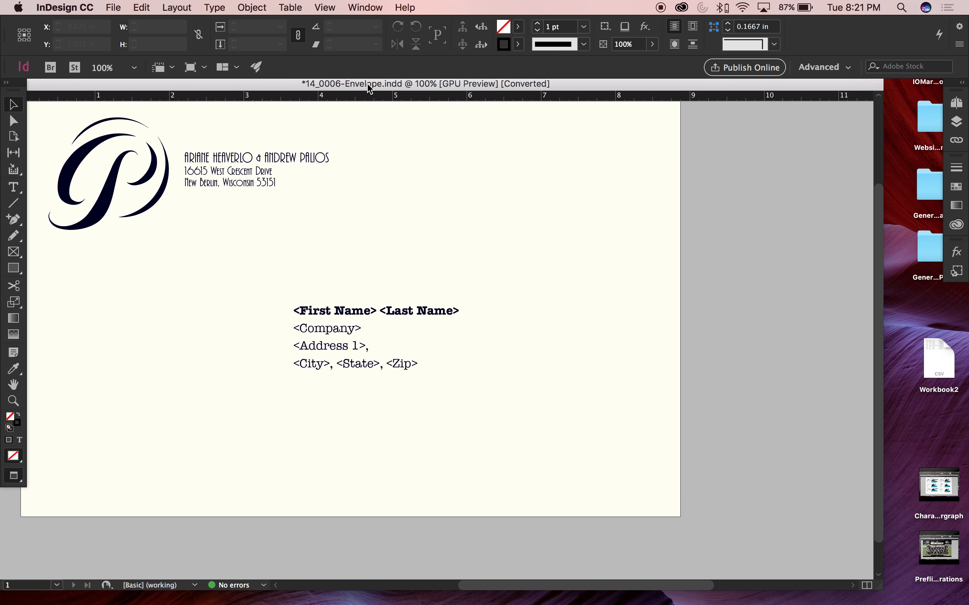
{"action": "left_click_drag", "start_coordinate": [370, 89], "coordinate": [388, 102]}
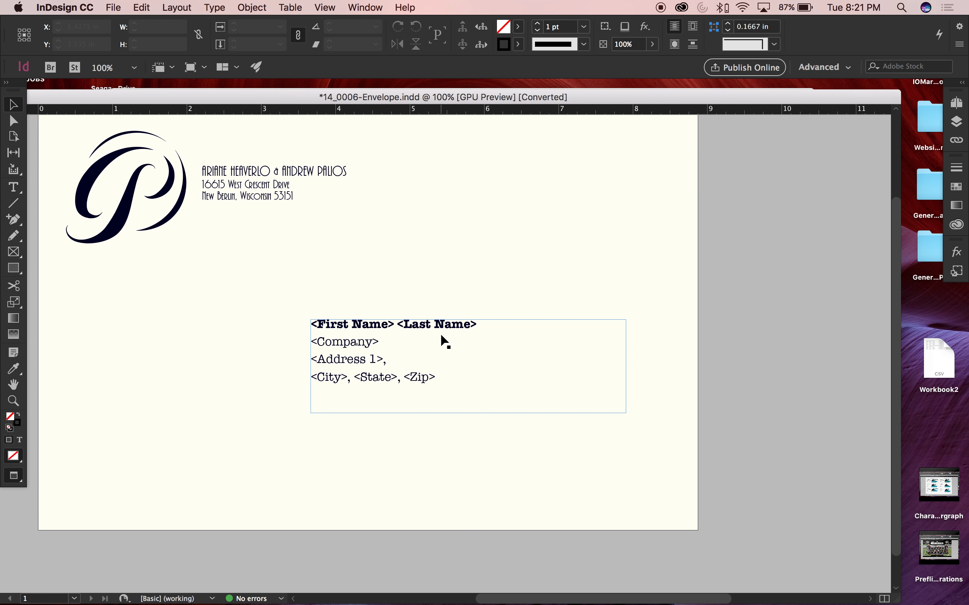
{"action": "left_click_drag", "start_coordinate": [777, 282], "coordinate": [799, 312]}
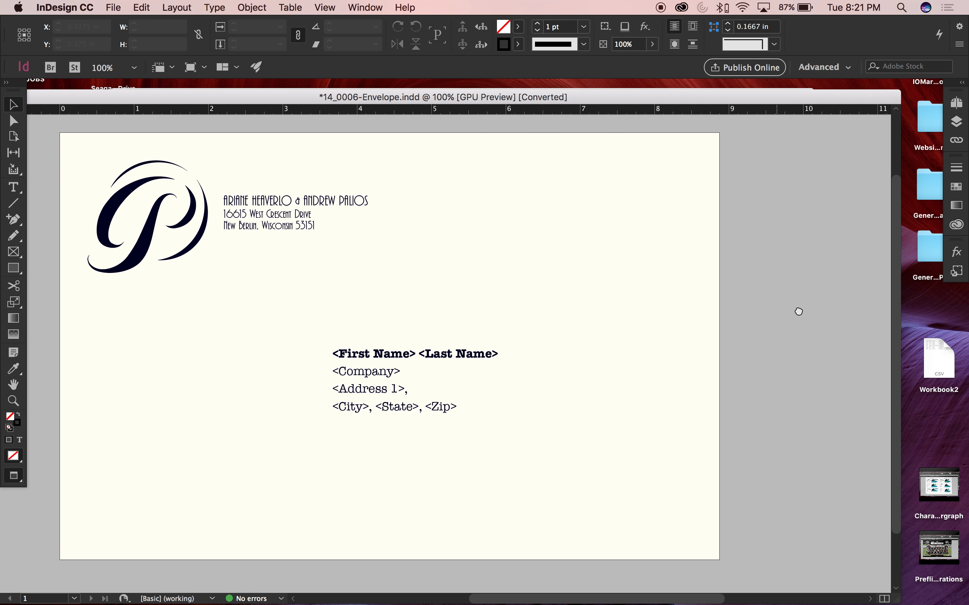
Select the recipient address text frame and display the Data Merge panel next to it
{"action": "left_click", "coordinate": [428, 356]}
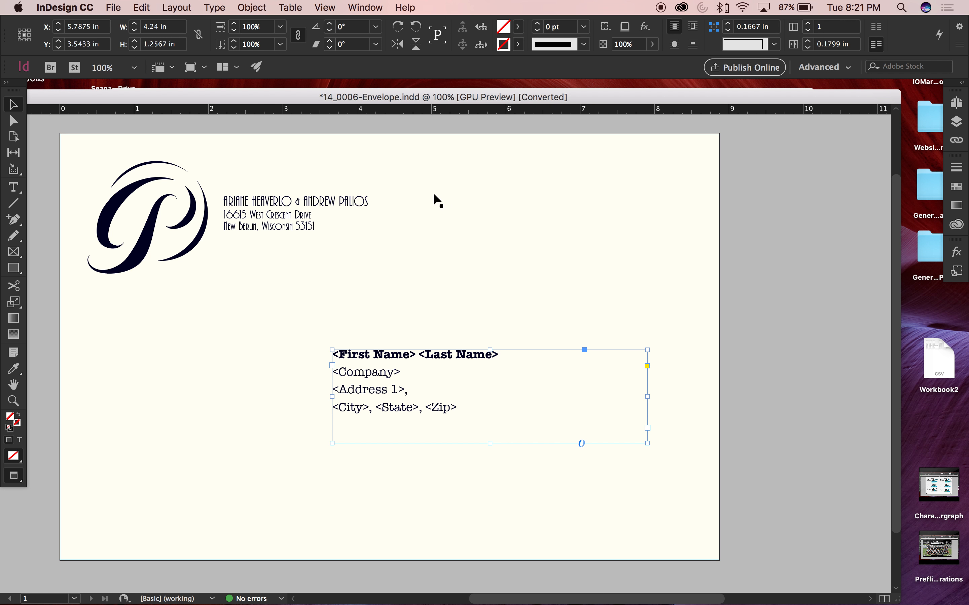
{"action": "left_click", "coordinate": [361, 6]}
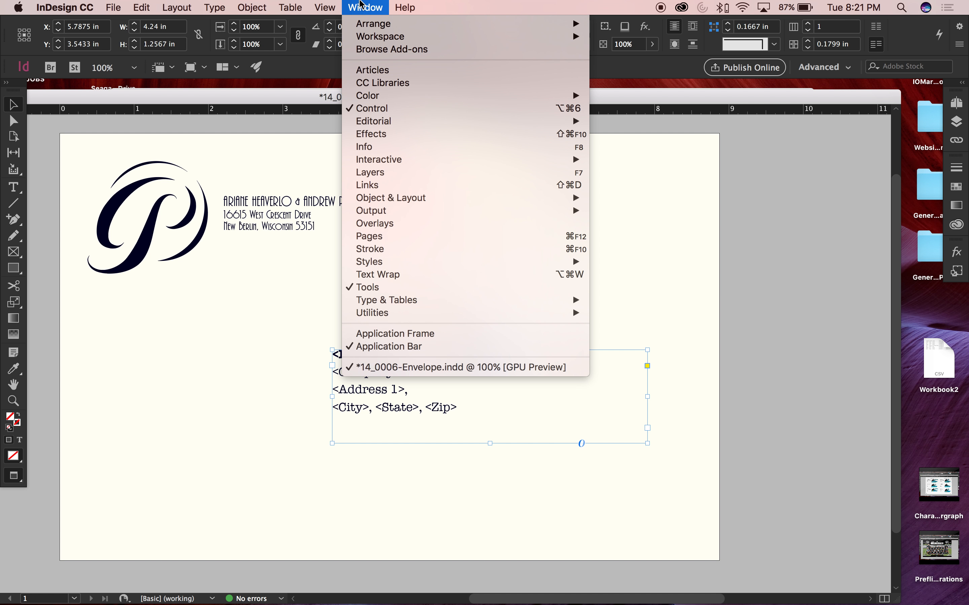
{"action": "mouse_move", "coordinate": [461, 305]}
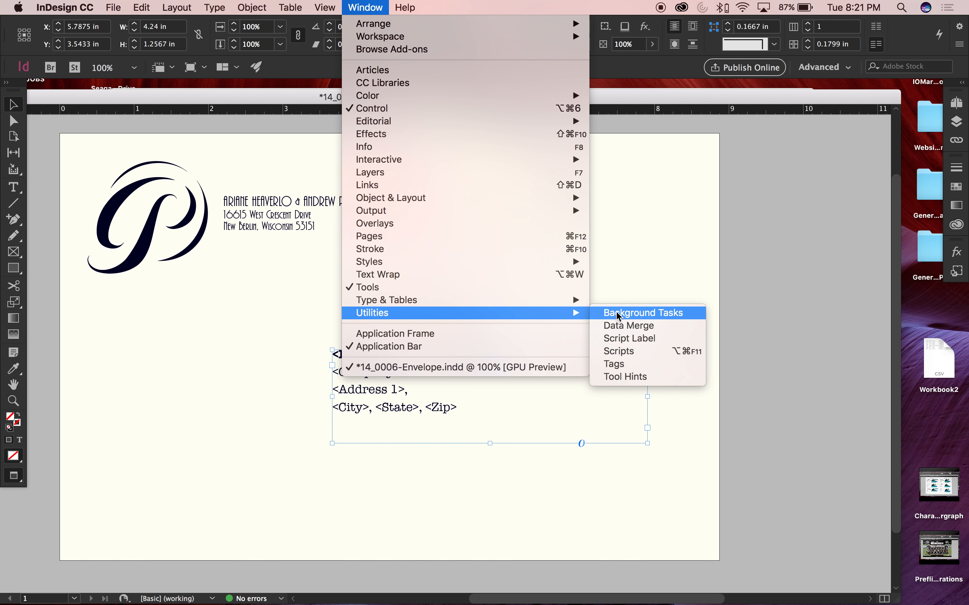
{"action": "left_click", "coordinate": [627, 325]}
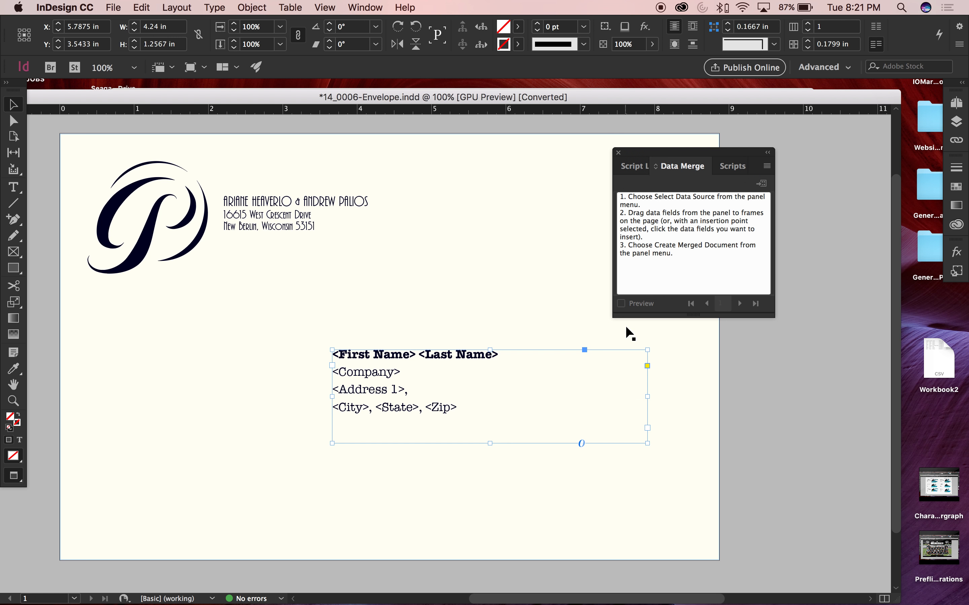
{"action": "left_click_drag", "start_coordinate": [676, 156], "coordinate": [735, 294]}
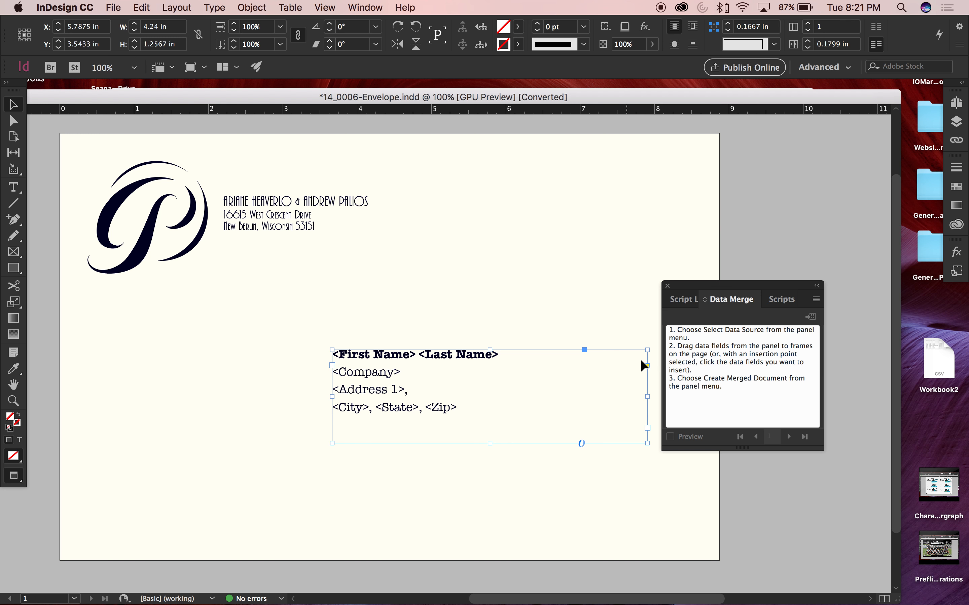
Load Workbook2 from the Desktop as the data merge source
{"action": "left_click", "coordinate": [815, 300]}
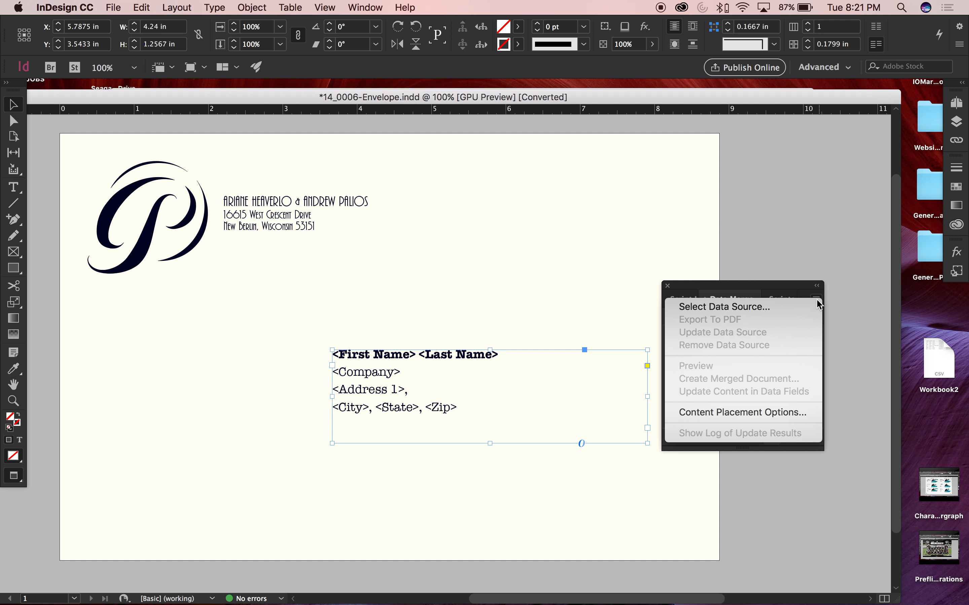
{"action": "left_click", "coordinate": [746, 308]}
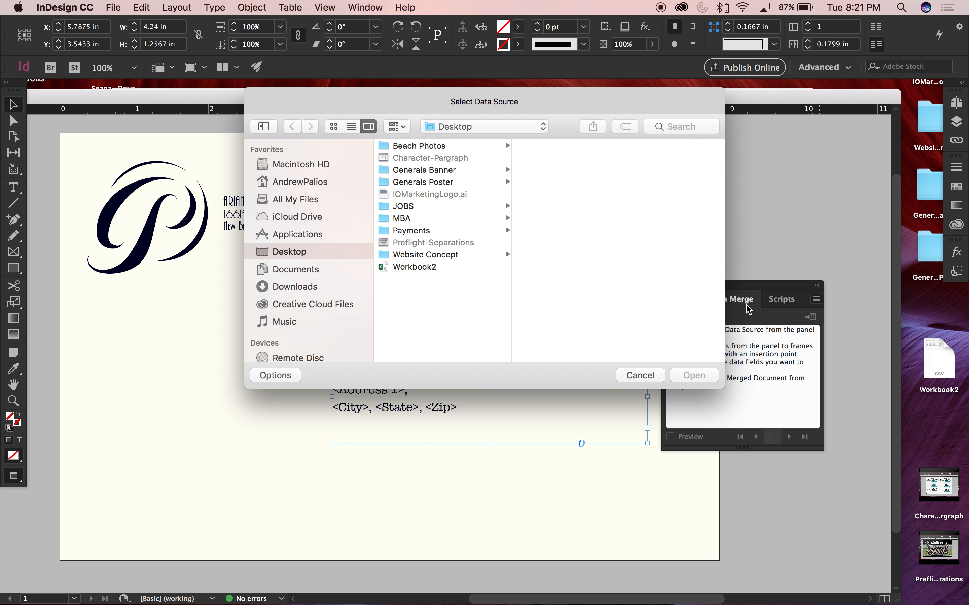
{"action": "left_click", "coordinate": [413, 266]}
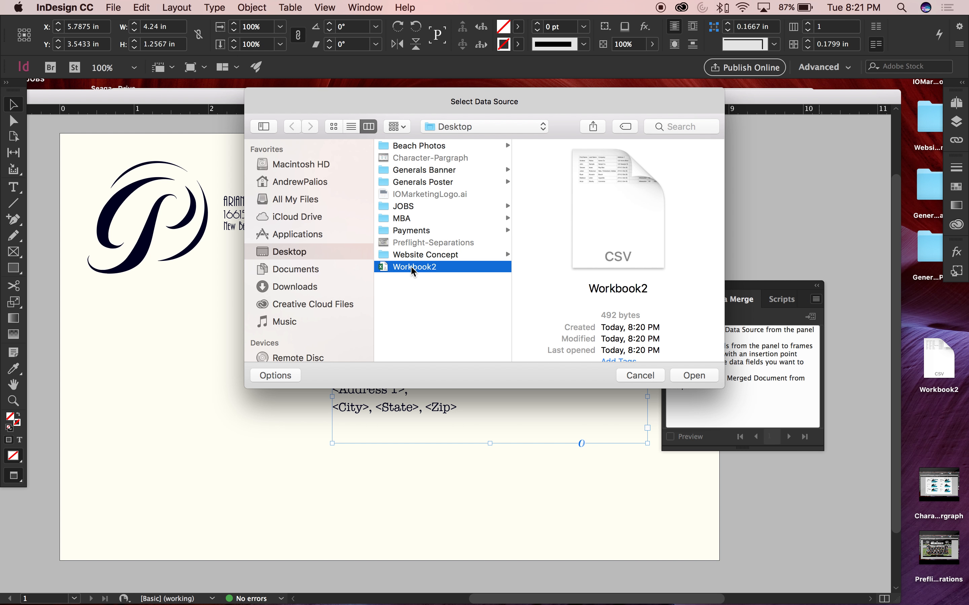
{"action": "left_click", "coordinate": [689, 376]}
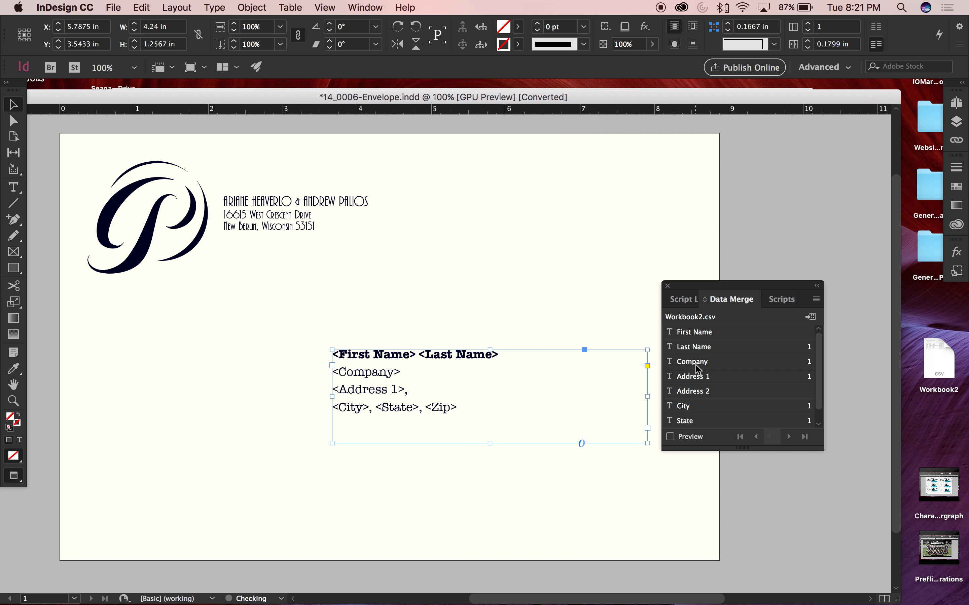
Enlarge the Data Merge panel to list every field, and replace the <First Name> and <Last Name> placeholders with their merge fields
{"action": "left_click_drag", "start_coordinate": [706, 292], "coordinate": [690, 190]}
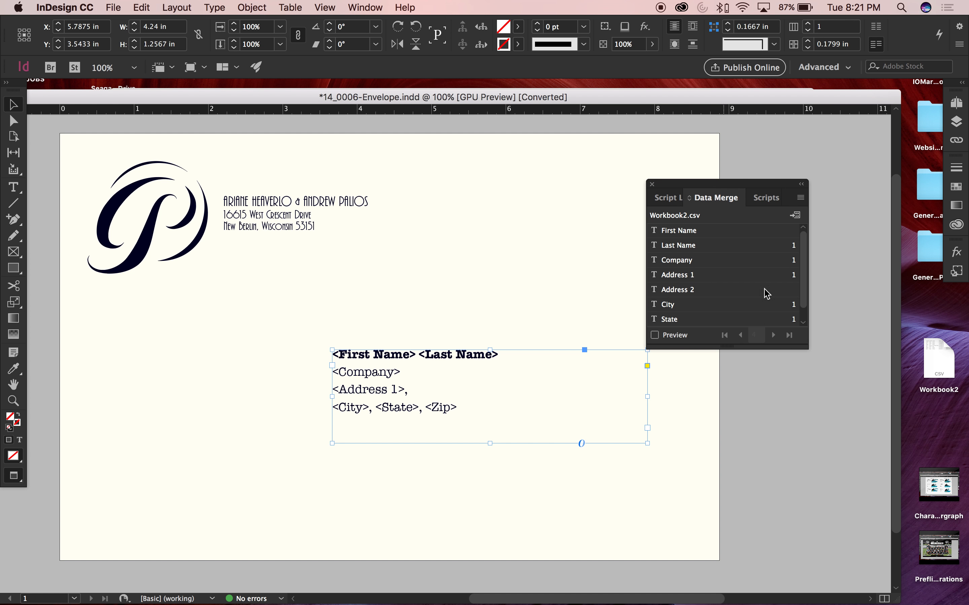
{"action": "left_click_drag", "start_coordinate": [806, 347], "coordinate": [853, 431]}
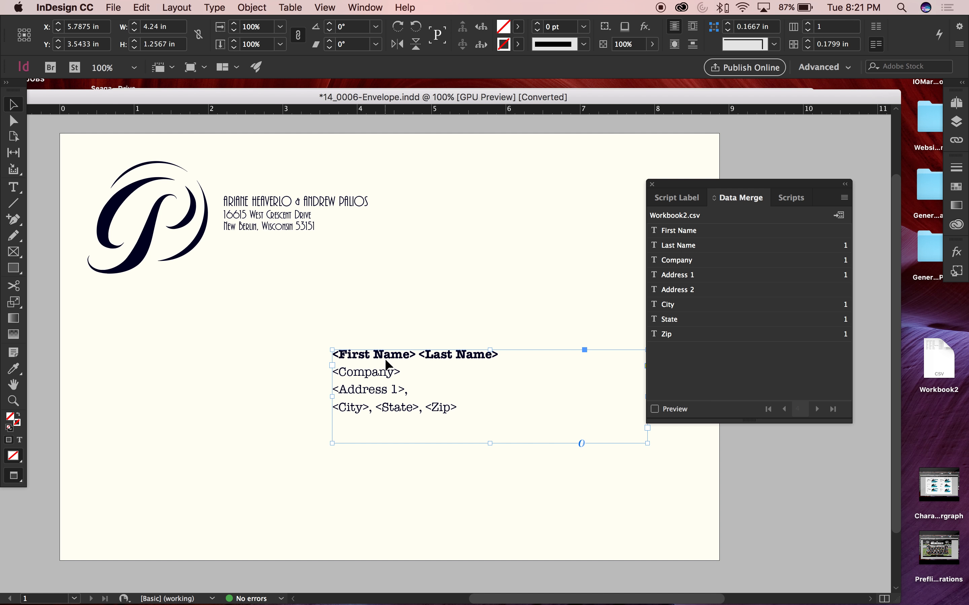
{"action": "double_click", "coordinate": [417, 394]}
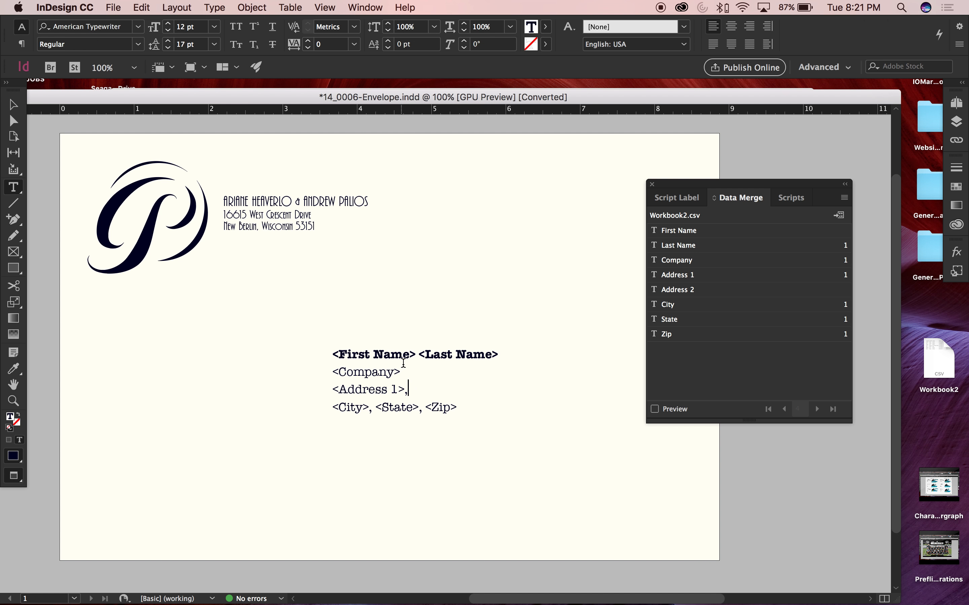
{"action": "left_click_drag", "start_coordinate": [416, 352], "coordinate": [334, 349]}
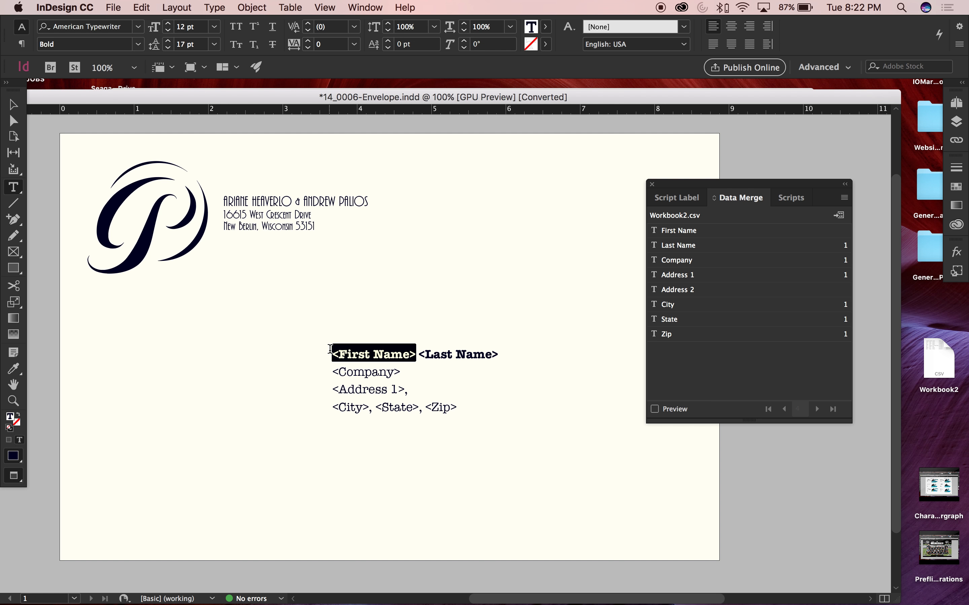
{"action": "left_click", "coordinate": [682, 233]}
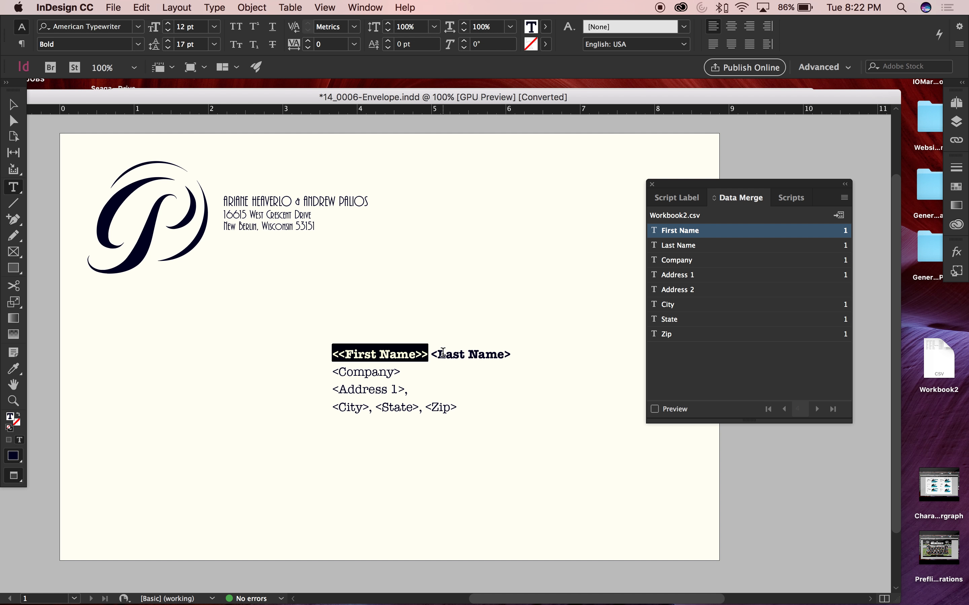
{"action": "left_click_drag", "start_coordinate": [432, 354], "coordinate": [511, 354]}
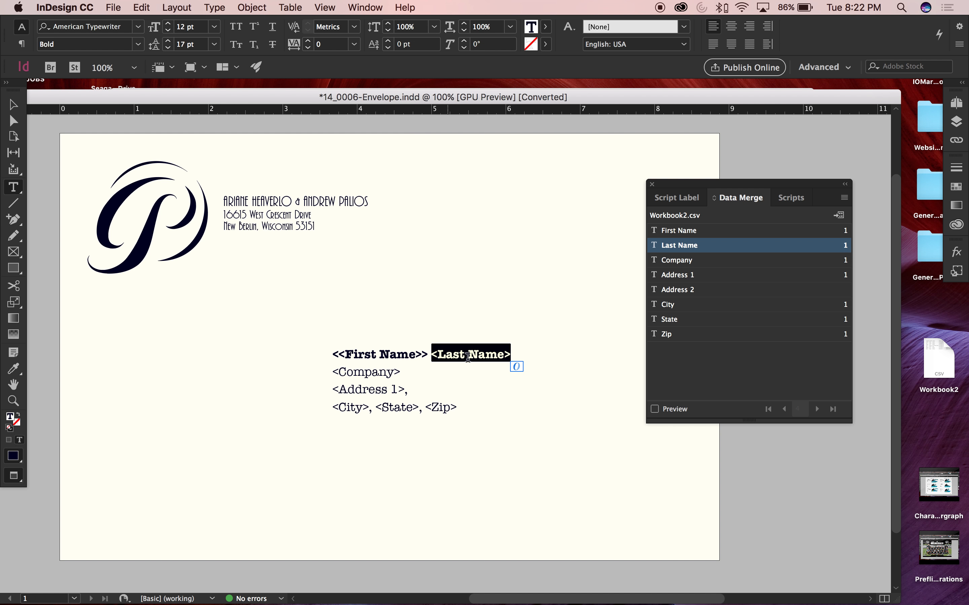
{"action": "left_click", "coordinate": [674, 248]}
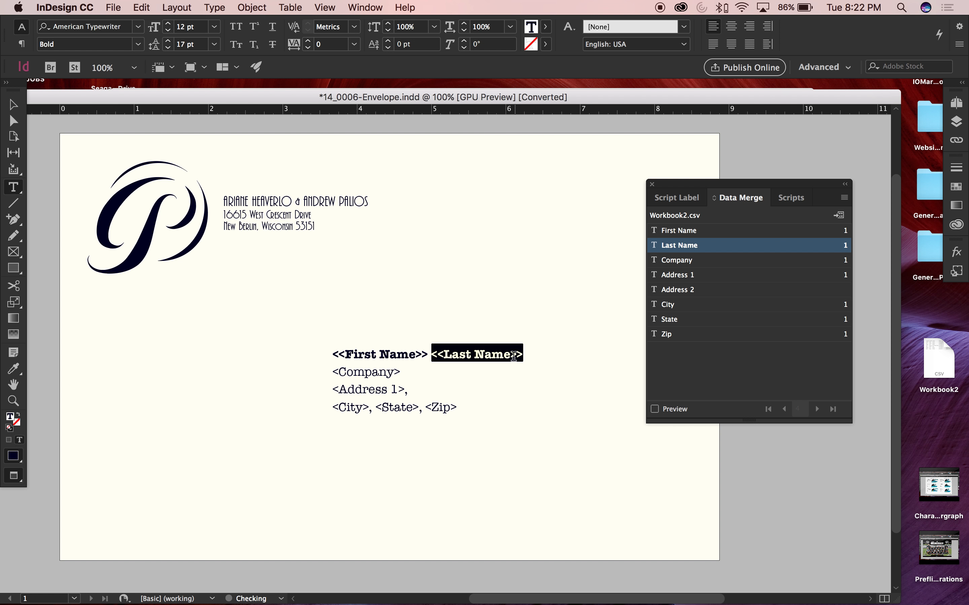
Replace the <Company> and <Address 1> placeholders in the recipient address with the matching merge fields
{"action": "left_click_drag", "start_coordinate": [400, 372], "coordinate": [333, 372]}
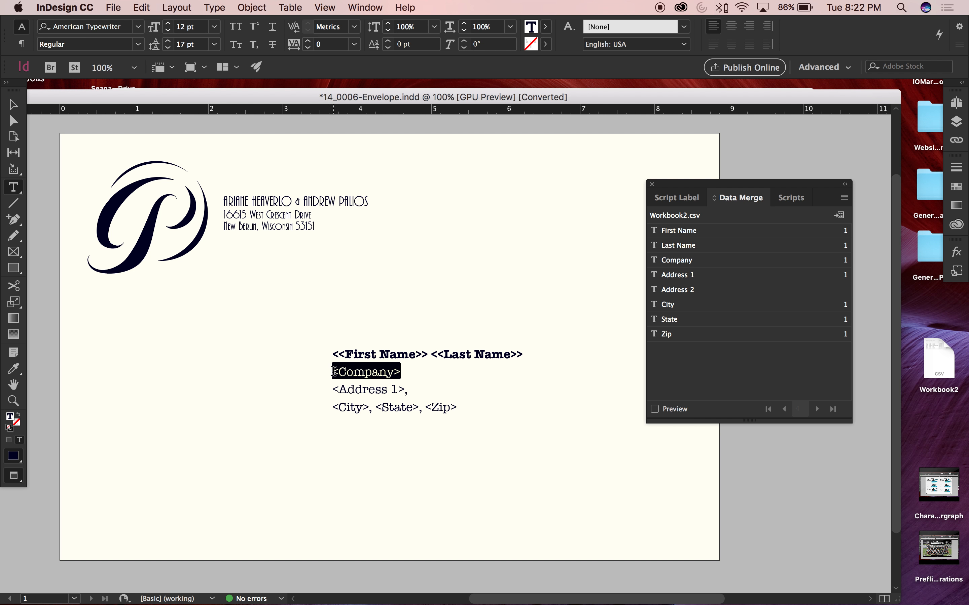
{"action": "left_click", "coordinate": [697, 260]}
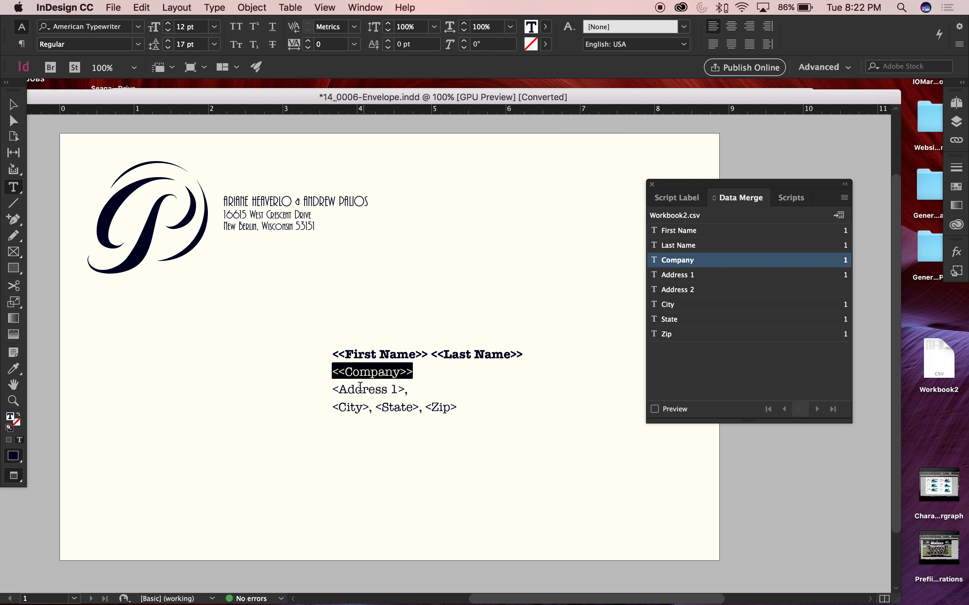
{"action": "left_click_drag", "start_coordinate": [332, 386], "coordinate": [406, 388]}
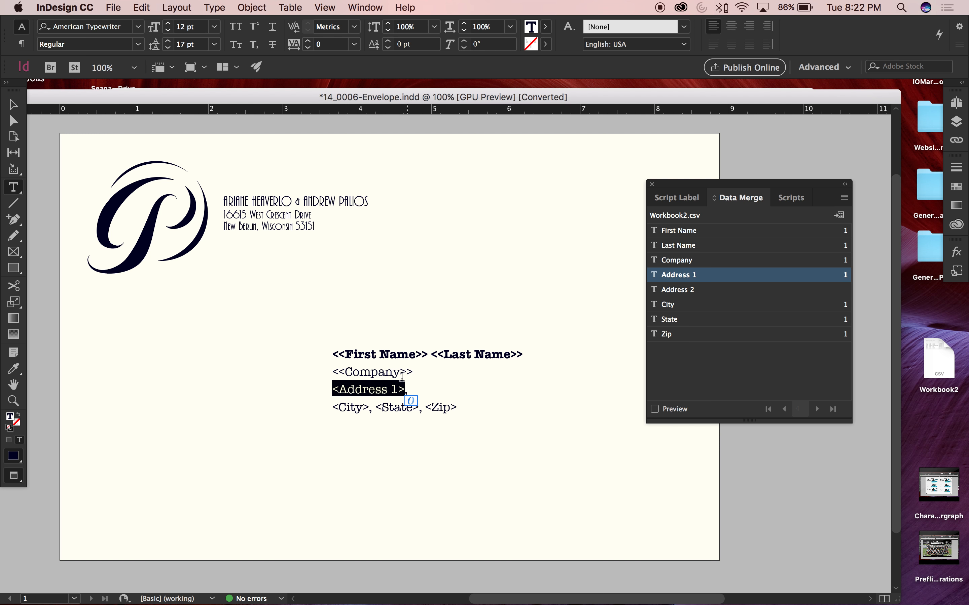
{"action": "left_click", "coordinate": [687, 276]}
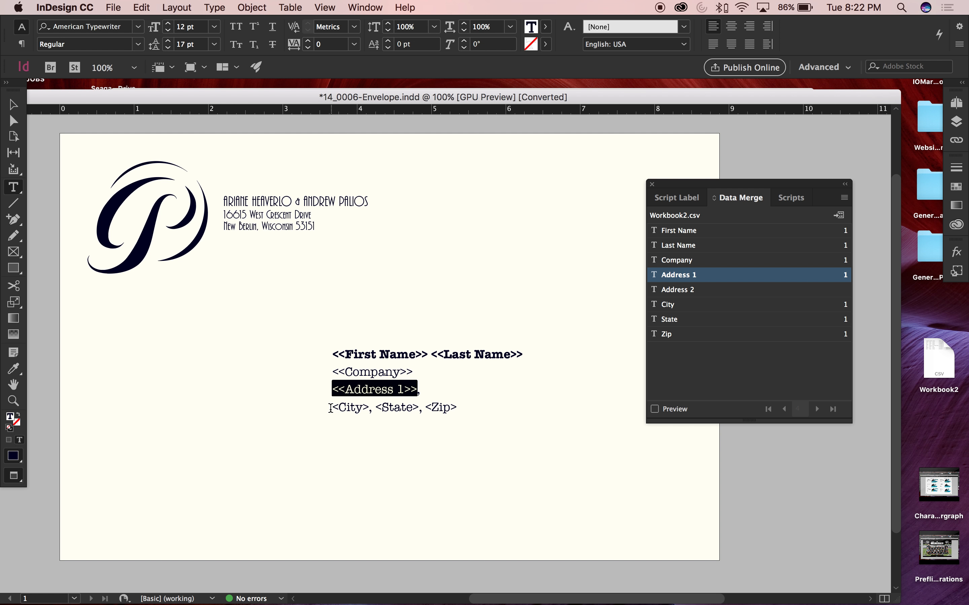
Replace the <City>, <State> and <Zip> placeholders with the matching merge fields and deselect the address text
{"action": "left_click_drag", "start_coordinate": [330, 408], "coordinate": [369, 408]}
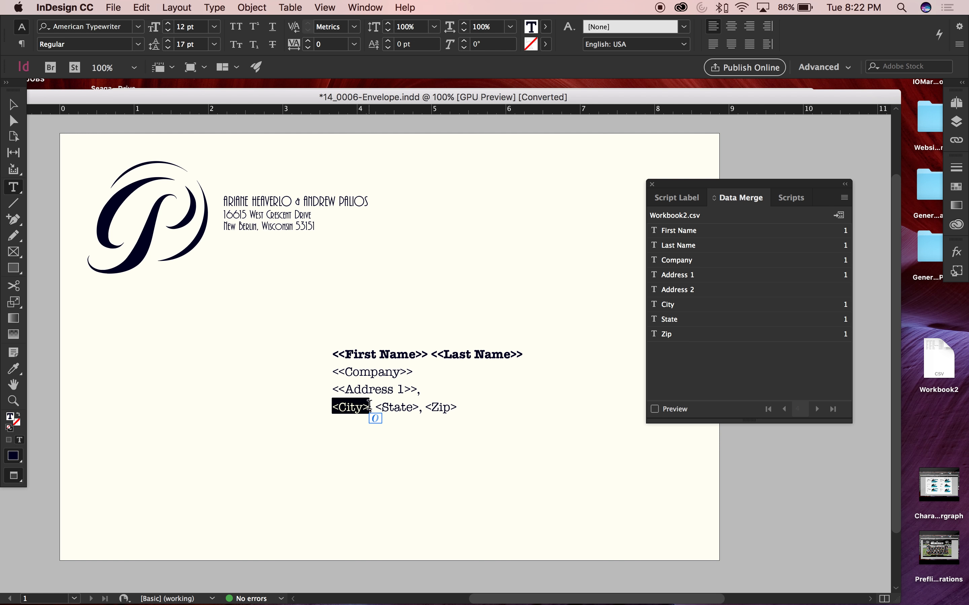
{"action": "left_click", "coordinate": [672, 309]}
{"action": "left_click_drag", "start_coordinate": [388, 407], "coordinate": [432, 408]}
{"action": "left_click", "coordinate": [693, 319]}
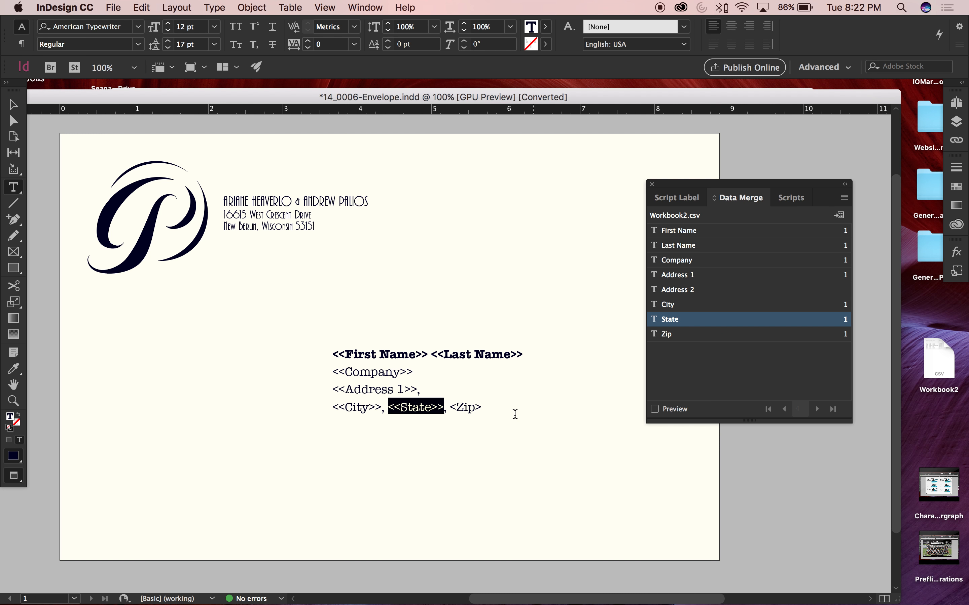
{"action": "left_click_drag", "start_coordinate": [450, 407], "coordinate": [486, 412]}
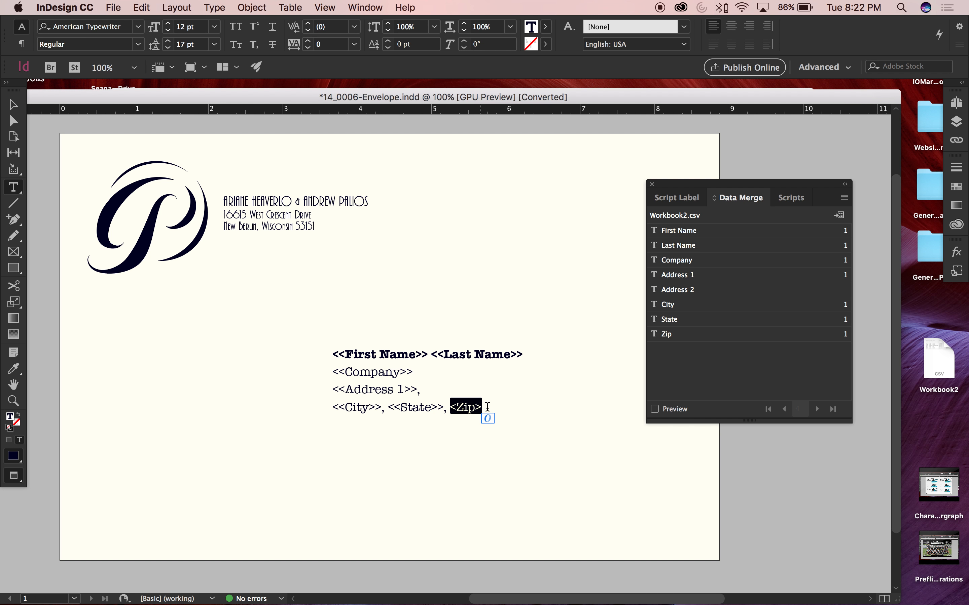
{"action": "left_click", "coordinate": [676, 334]}
{"action": "key", "text": "Escape"}
{"action": "left_click", "coordinate": [827, 514]}
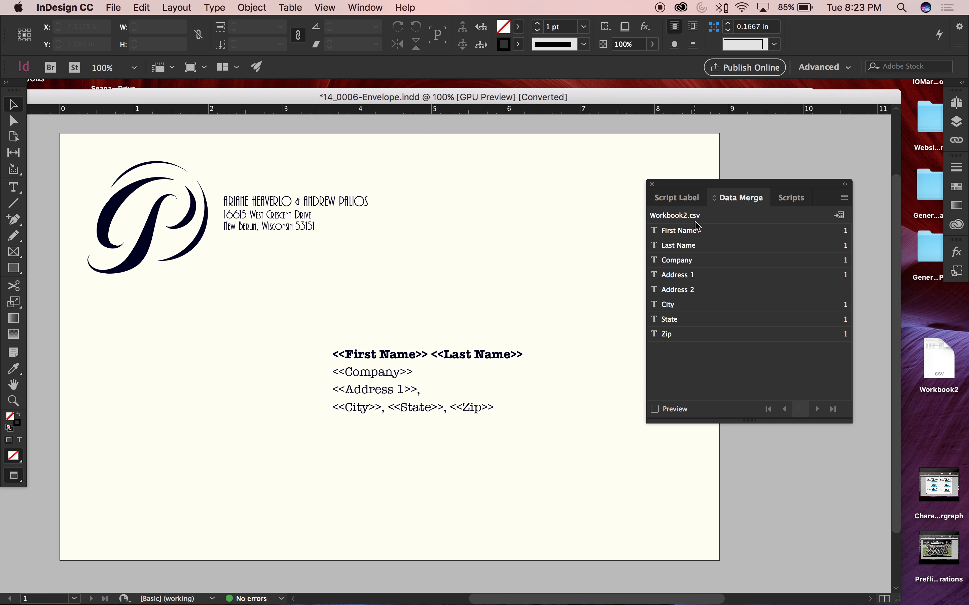
Turn on the merge preview and go back to record 1
{"action": "left_click_drag", "start_coordinate": [703, 192], "coordinate": [717, 192]}
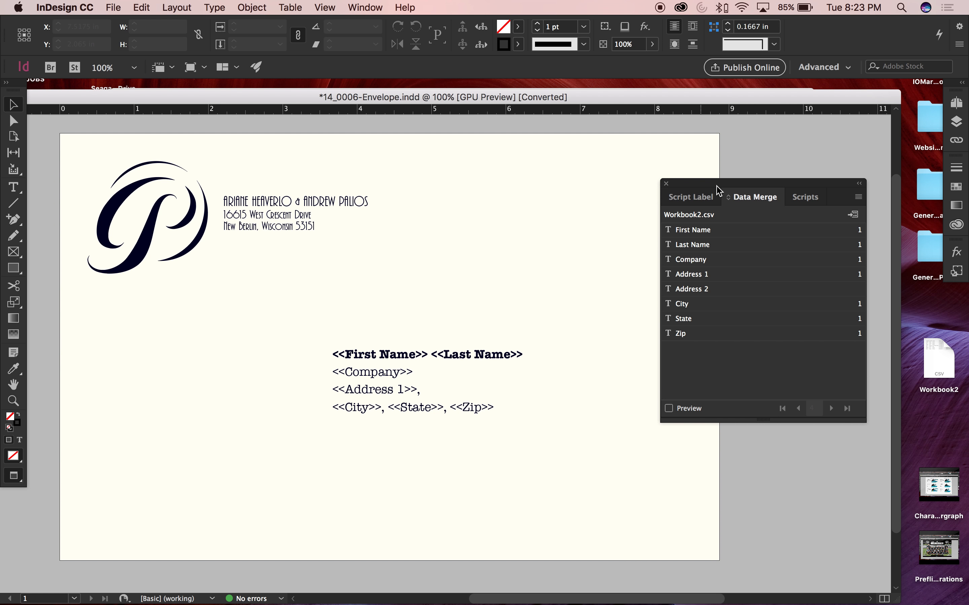
{"action": "left_click_drag", "start_coordinate": [705, 186], "coordinate": [672, 186]}
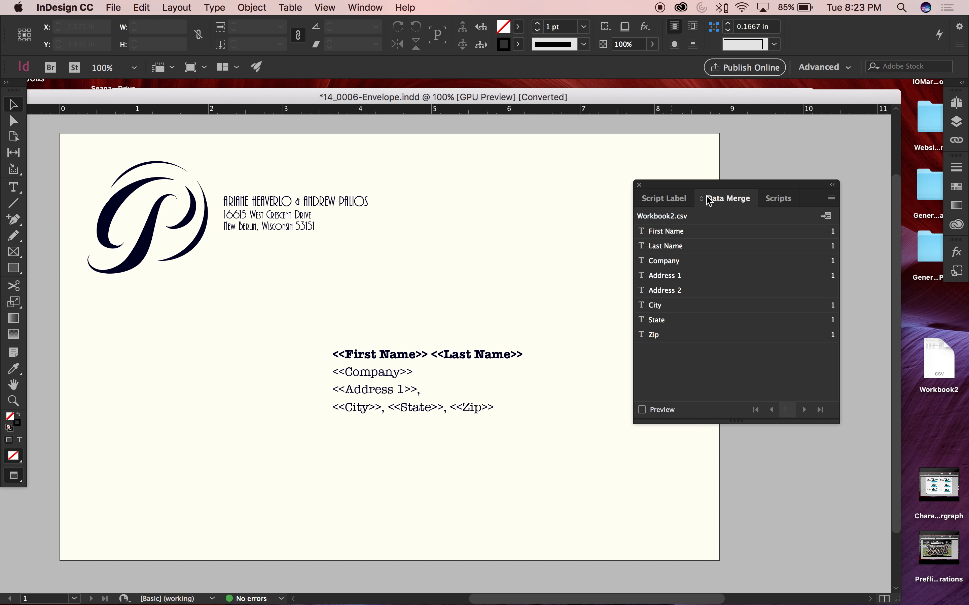
{"action": "left_click", "coordinate": [642, 410]}
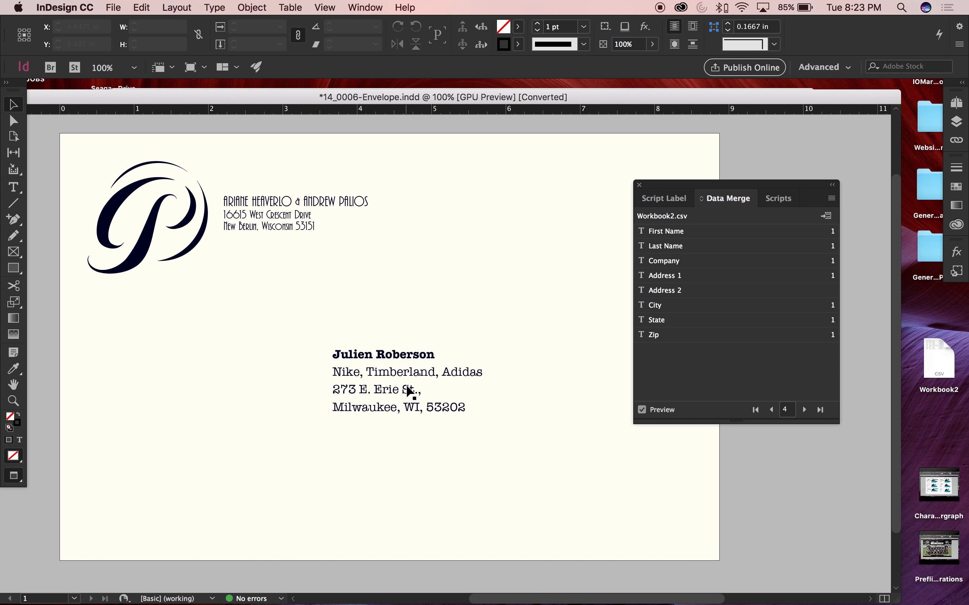
{"action": "left_click", "coordinate": [771, 410]}
{"action": "left_click", "coordinate": [770, 410]}
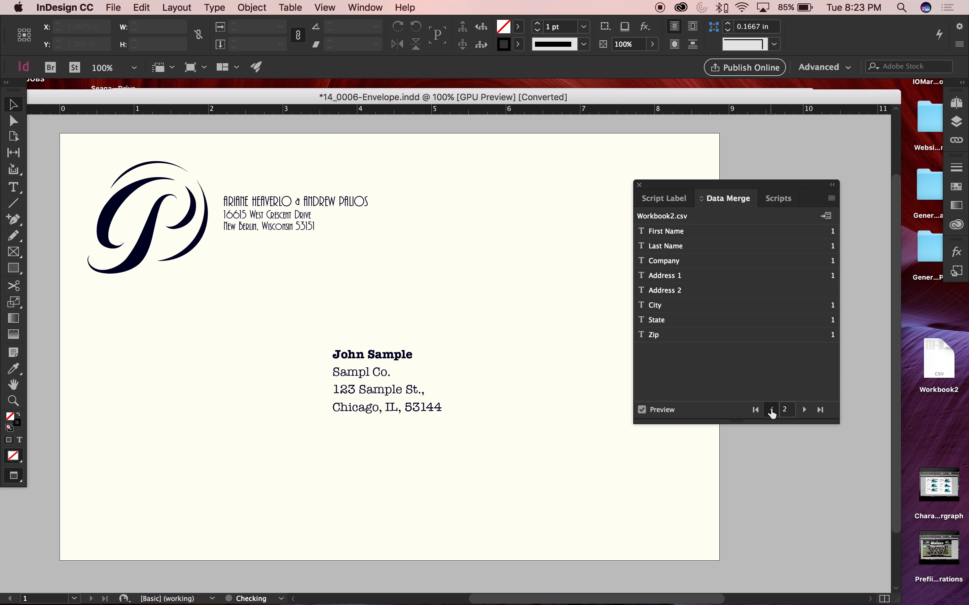
{"action": "left_click", "coordinate": [771, 410]}
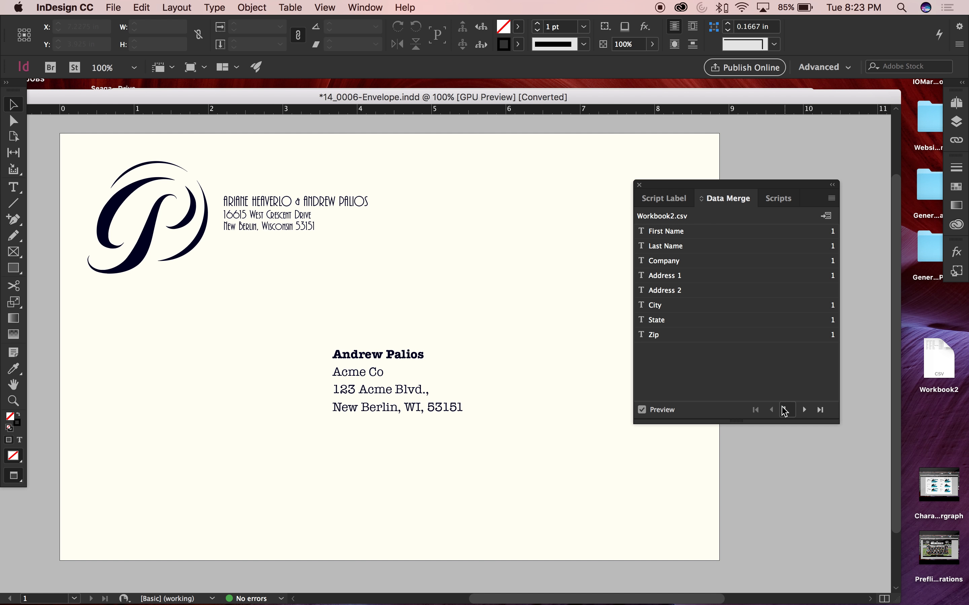
Step forward through the previewed records up to record 7 to check each address on the envelope
{"action": "left_click", "coordinate": [805, 411]}
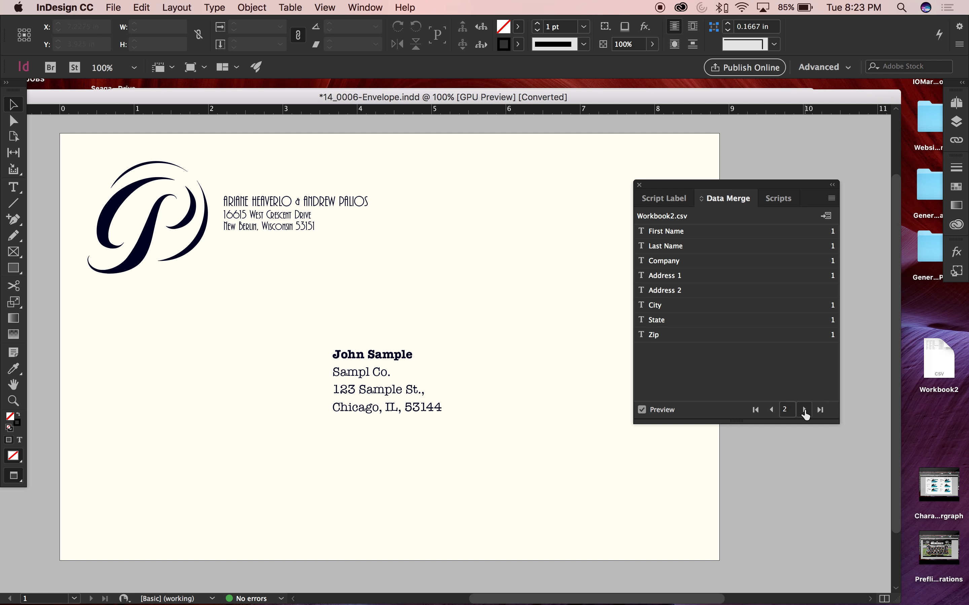
{"action": "left_click", "coordinate": [804, 411]}
{"action": "left_click", "coordinate": [805, 411]}
{"action": "left_click", "coordinate": [804, 411]}
{"action": "left_click", "coordinate": [805, 411]}
{"action": "left_click", "coordinate": [805, 411]}
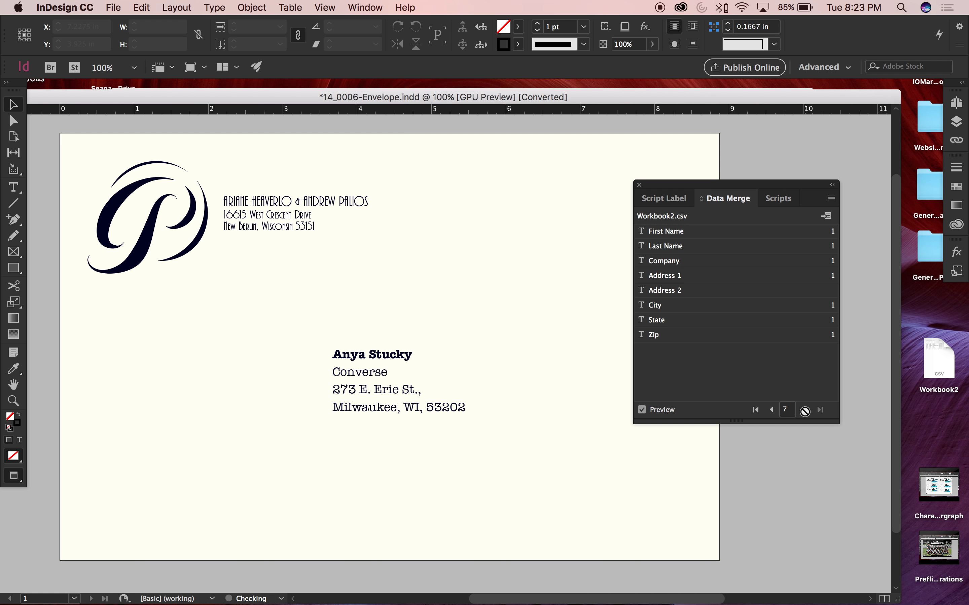
Set the font size of the recipient's name line to 23 pt
{"action": "double_click", "coordinate": [398, 370]}
{"action": "triple_click", "coordinate": [418, 354]}
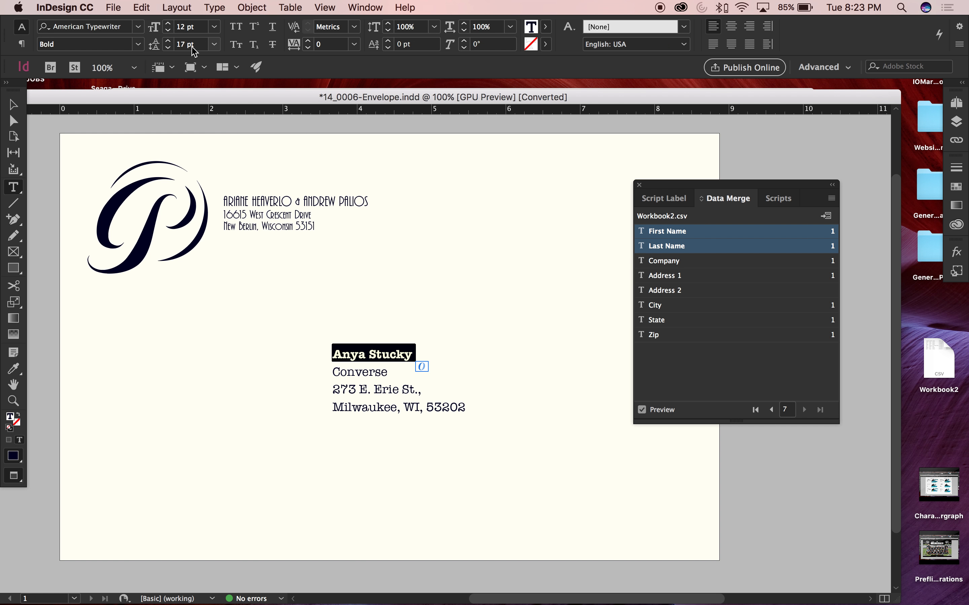
{"action": "left_click", "coordinate": [170, 26]}
{"action": "left_click", "coordinate": [170, 27]}
{"action": "left_click", "coordinate": [170, 26]}
{"action": "left_click", "coordinate": [170, 27]}
{"action": "left_click", "coordinate": [170, 26]}
{"action": "left_click", "coordinate": [170, 26]}
{"action": "left_click", "coordinate": [170, 26]}
{"action": "left_click", "coordinate": [170, 26]}
{"action": "left_click", "coordinate": [170, 27]}
{"action": "left_click", "coordinate": [170, 26]}
{"action": "left_click", "coordinate": [170, 27]}
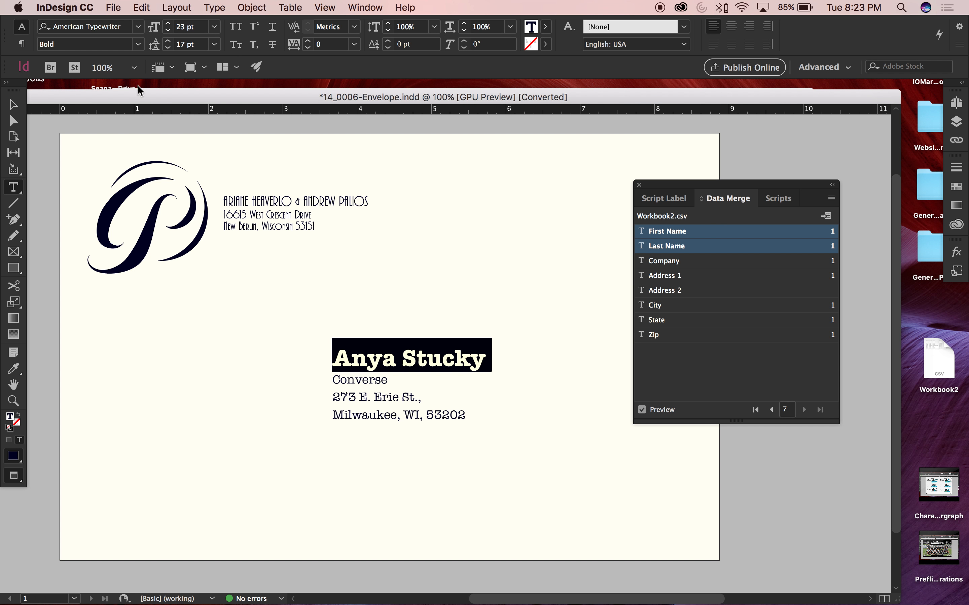
{"action": "left_click", "coordinate": [13, 104]}
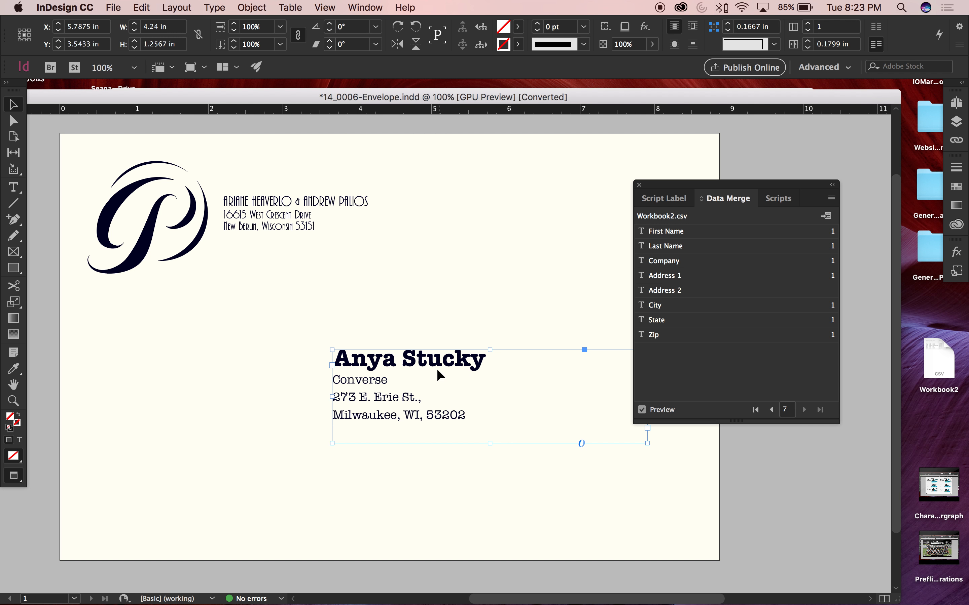
Swap the fill and stroke of the recipient's name so it is outlined without a fill, and deselect it
{"action": "double_click", "coordinate": [443, 359]}
{"action": "double_click", "coordinate": [442, 360]}
{"action": "left_click", "coordinate": [320, 360], "text": "shift"}
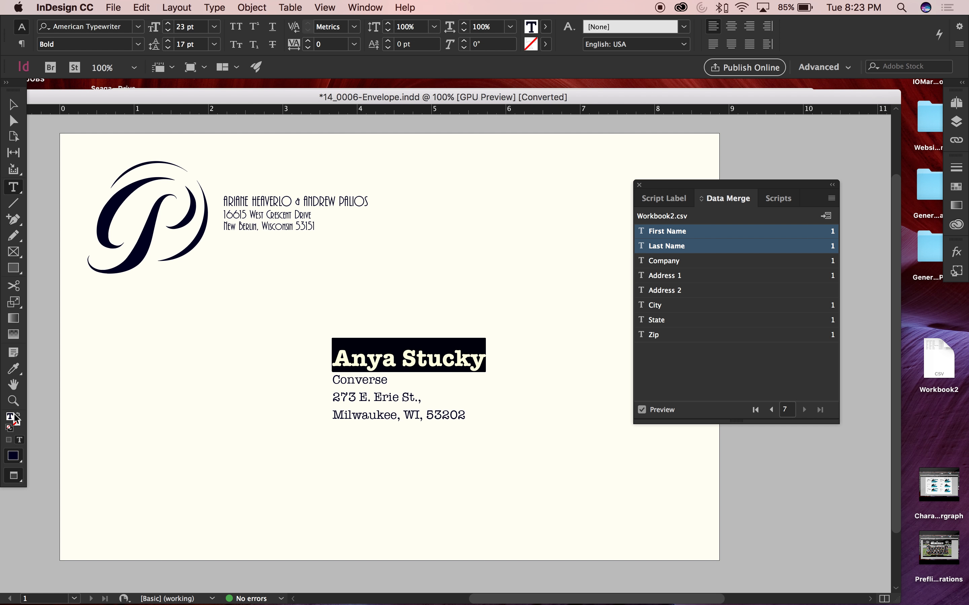
{"action": "left_click", "coordinate": [18, 417]}
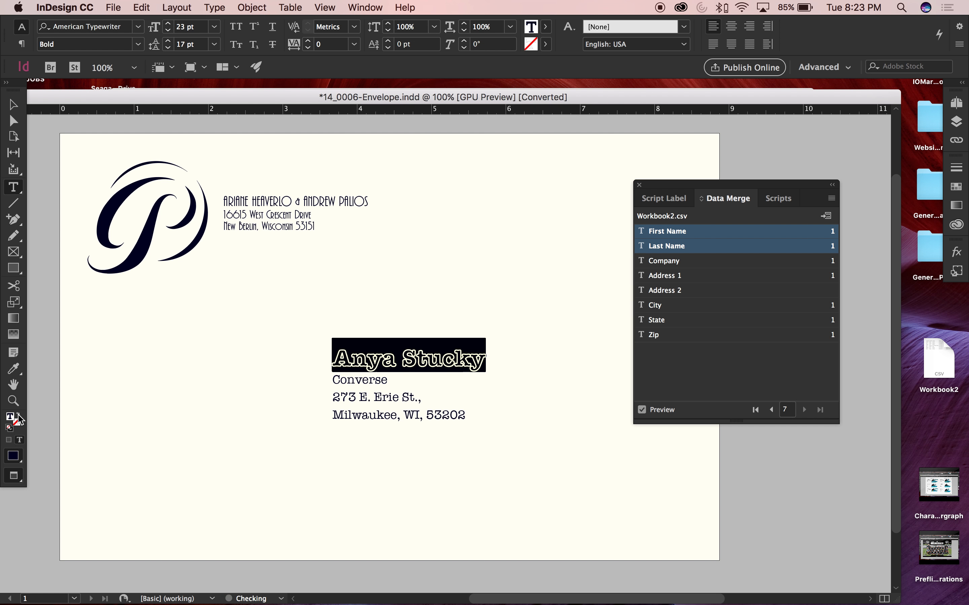
{"action": "left_click", "coordinate": [13, 104]}
{"action": "left_click", "coordinate": [815, 472]}
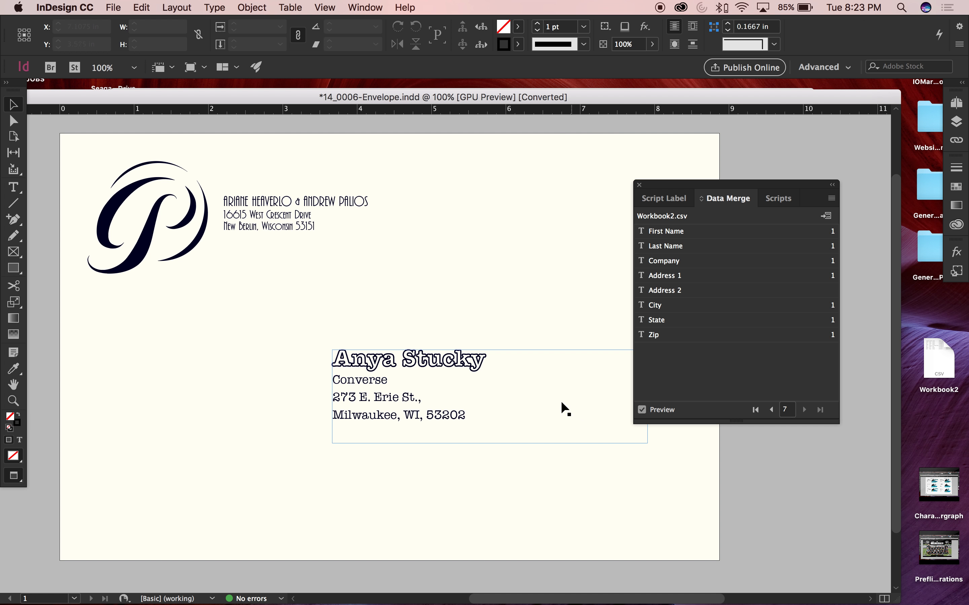
Step back through the previewed records to record 1 to check the new name styling on each address
{"action": "left_click", "coordinate": [772, 410]}
{"action": "left_click", "coordinate": [772, 410]}
{"action": "left_click", "coordinate": [772, 411]}
{"action": "left_click", "coordinate": [772, 411]}
{"action": "left_click", "coordinate": [774, 410]}
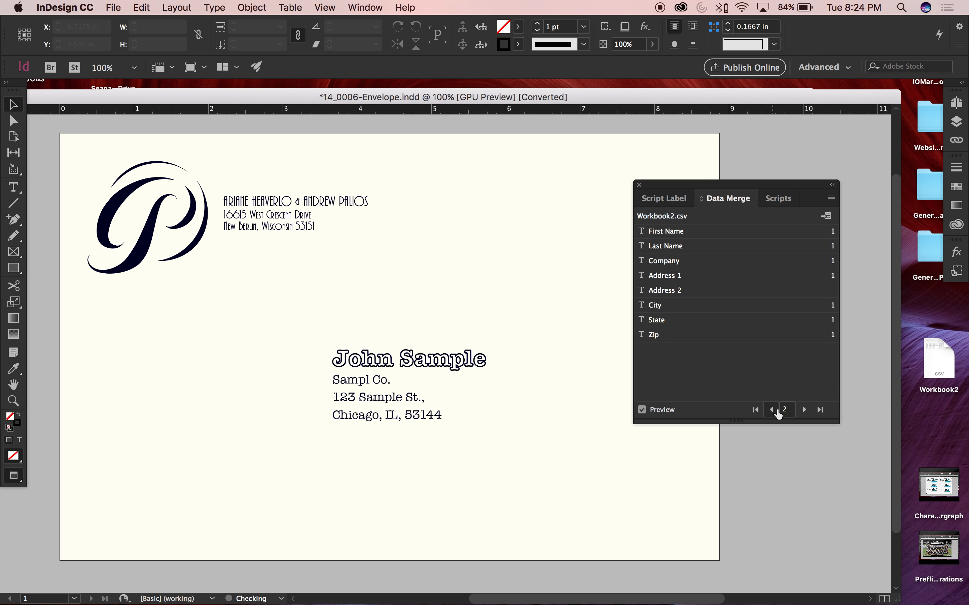
{"action": "left_click", "coordinate": [772, 410]}
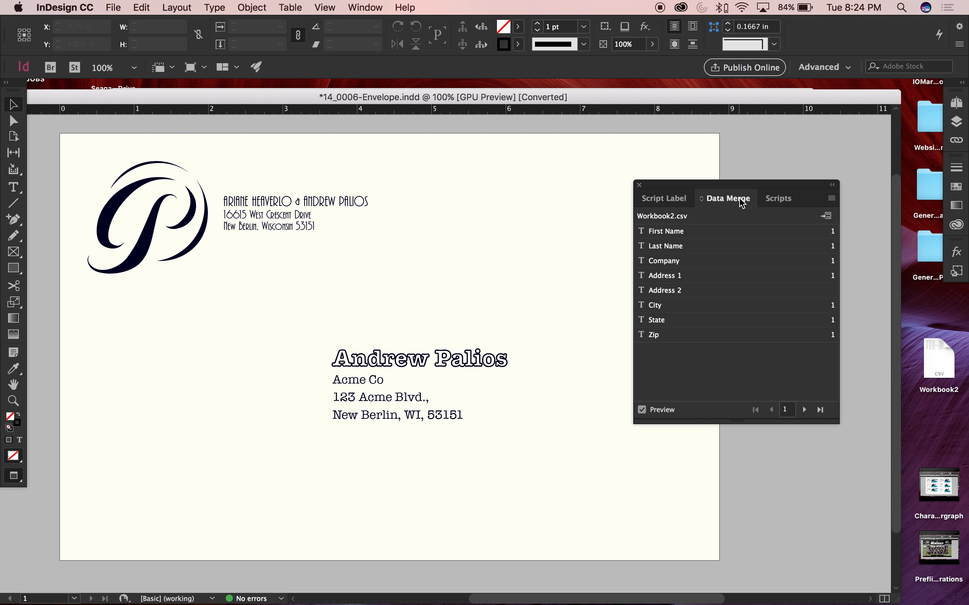
Display the Pages panel to examine the envelope document's pages
{"action": "left_click_drag", "start_coordinate": [621, 435], "coordinate": [587, 572]}
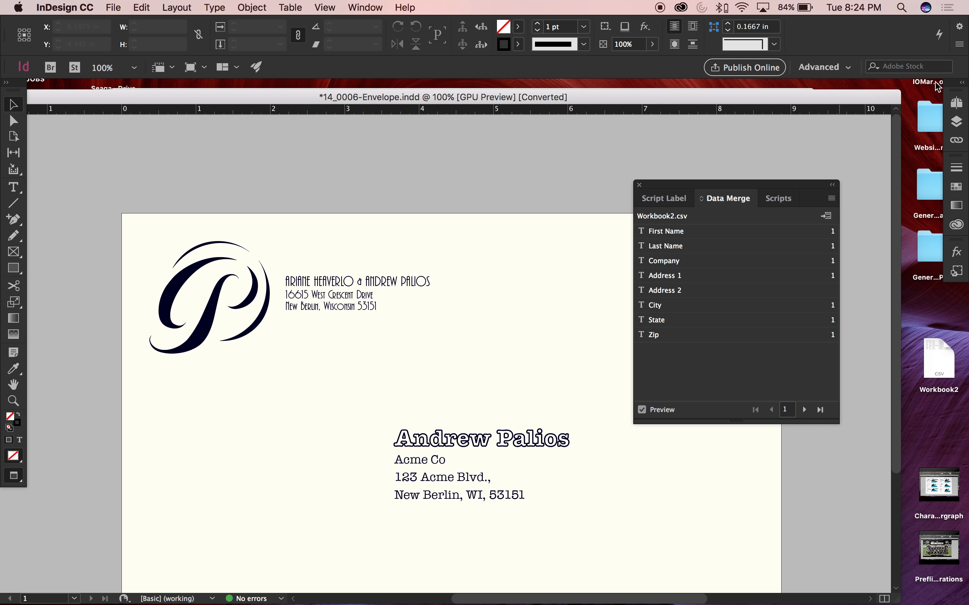
{"action": "left_click", "coordinate": [948, 100]}
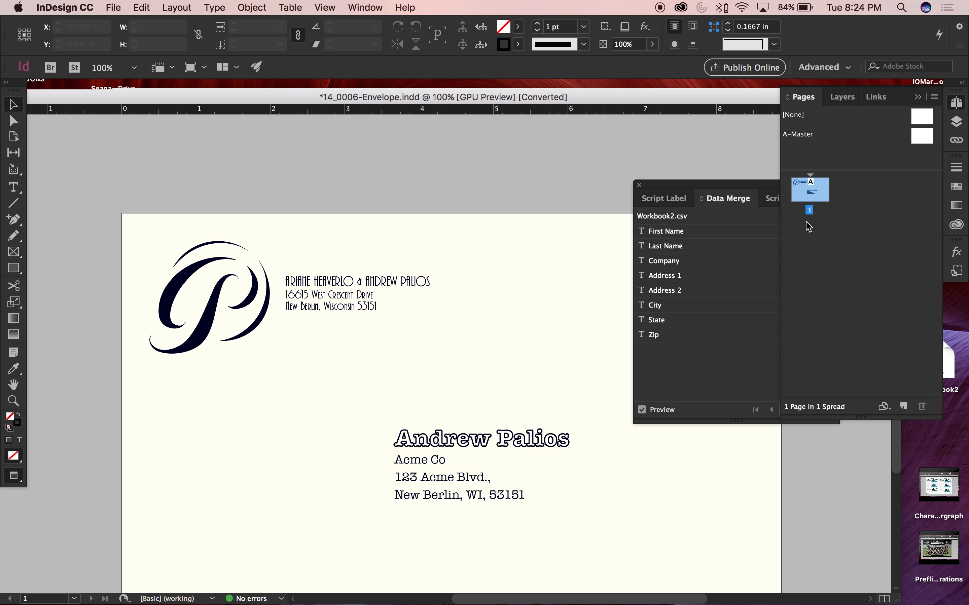
{"action": "left_click_drag", "start_coordinate": [536, 243], "coordinate": [465, 162]}
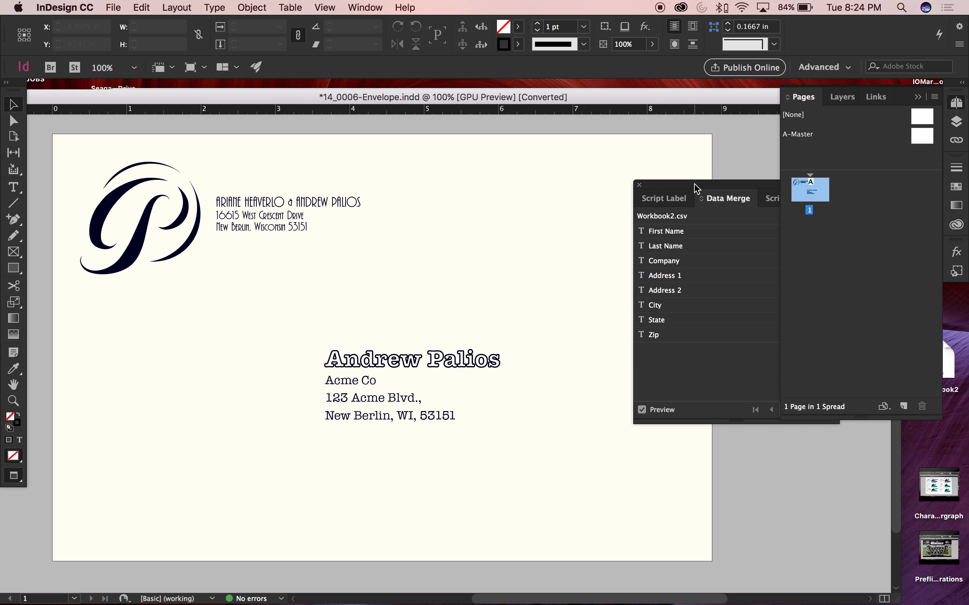
Move the Data Merge panel clear and start its PDF export for all records, with a single record per page and the overset text report
{"action": "left_click_drag", "start_coordinate": [698, 183], "coordinate": [740, 185]}
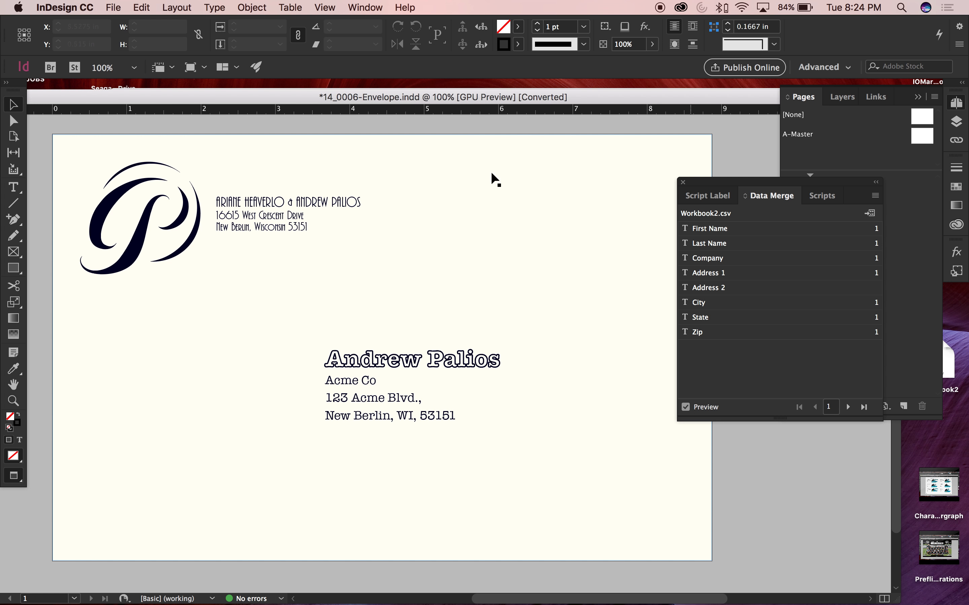
{"action": "mouse_move", "coordinate": [812, 188]}
{"action": "left_mouse_down"}
{"action": "mouse_move", "coordinate": [731, 183]}
{"action": "mouse_move", "coordinate": [800, 192]}
{"action": "mouse_move", "coordinate": [787, 183]}
{"action": "mouse_move", "coordinate": [806, 183]}
{"action": "left_mouse_up"}
{"action": "left_click", "coordinate": [832, 196]}
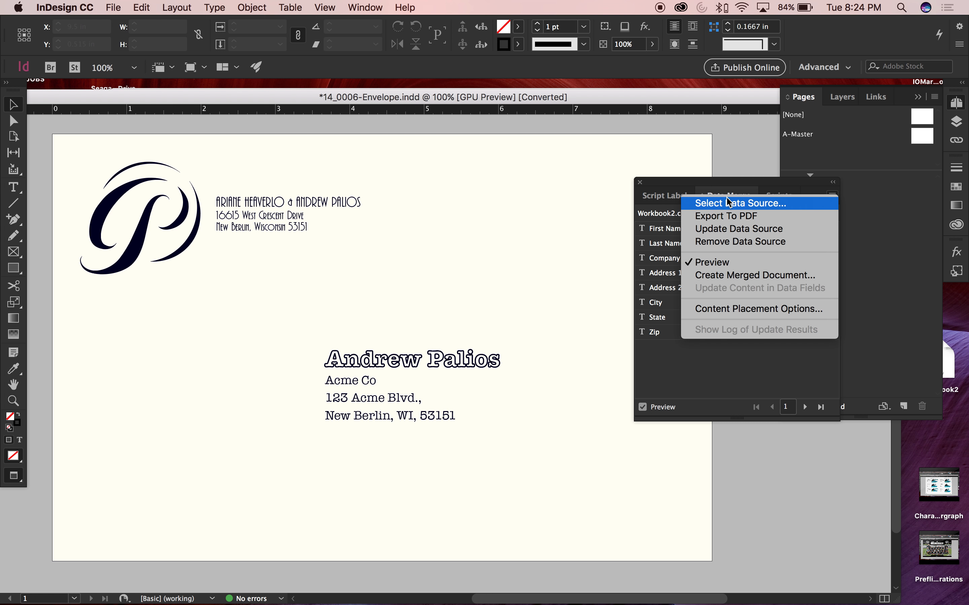
{"action": "left_click", "coordinate": [737, 142]}
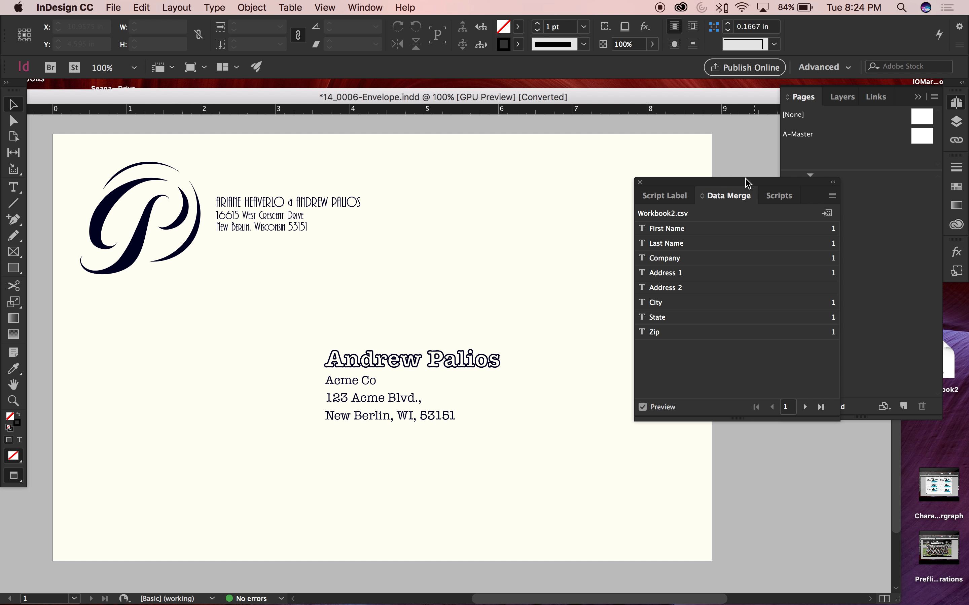
{"action": "left_click", "coordinate": [832, 195]}
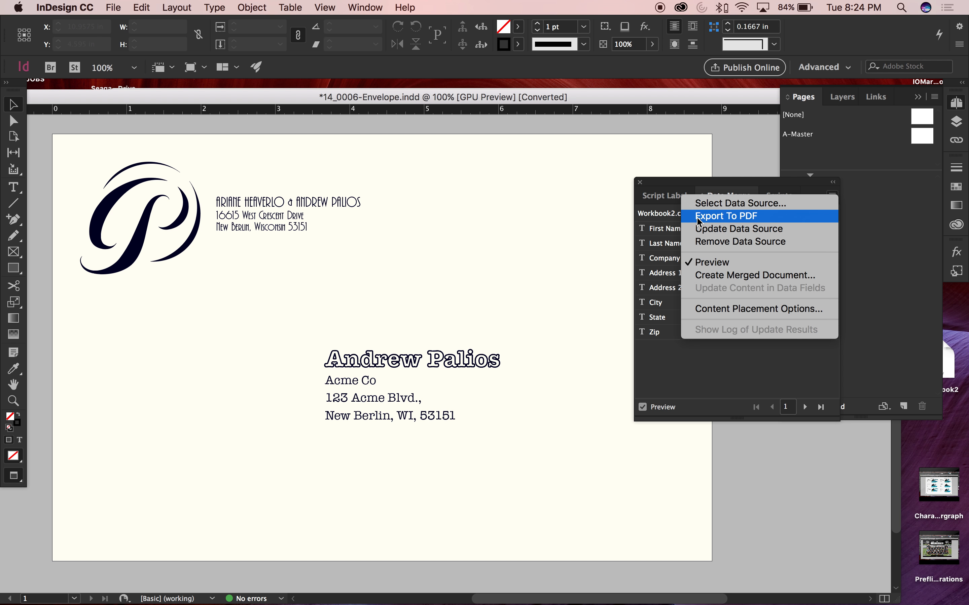
{"action": "left_click", "coordinate": [724, 217]}
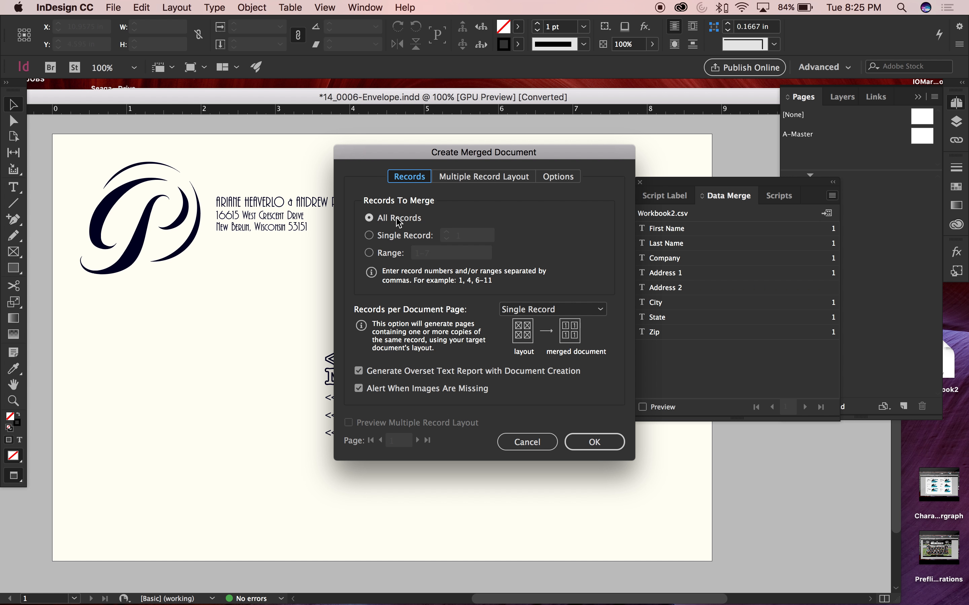
{"action": "mouse_move", "coordinate": [390, 159]}
{"action": "left_mouse_down"}
{"action": "mouse_move", "coordinate": [621, 158]}
{"action": "mouse_move", "coordinate": [387, 164]}
{"action": "left_mouse_up"}
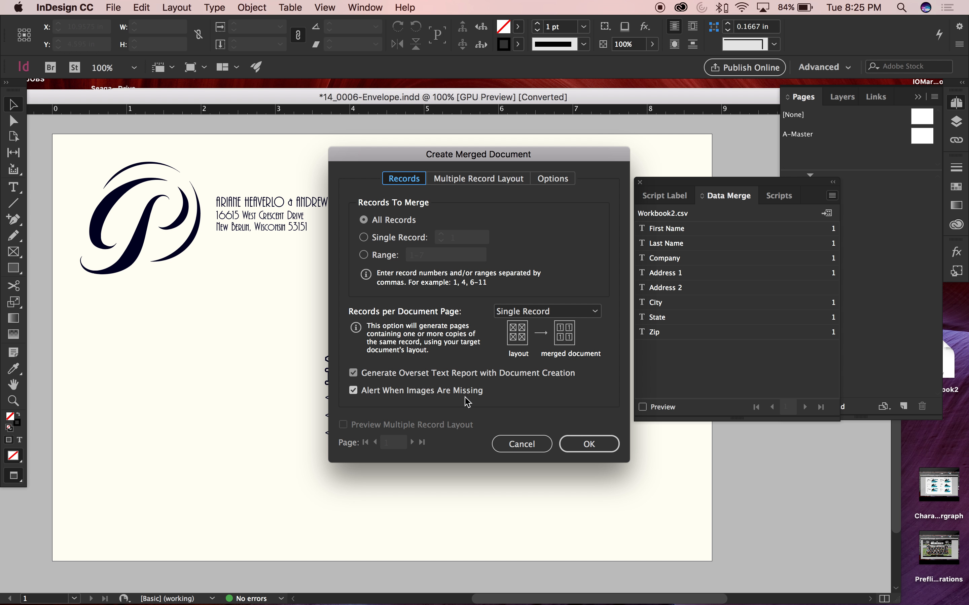
{"action": "left_click", "coordinate": [577, 442]}
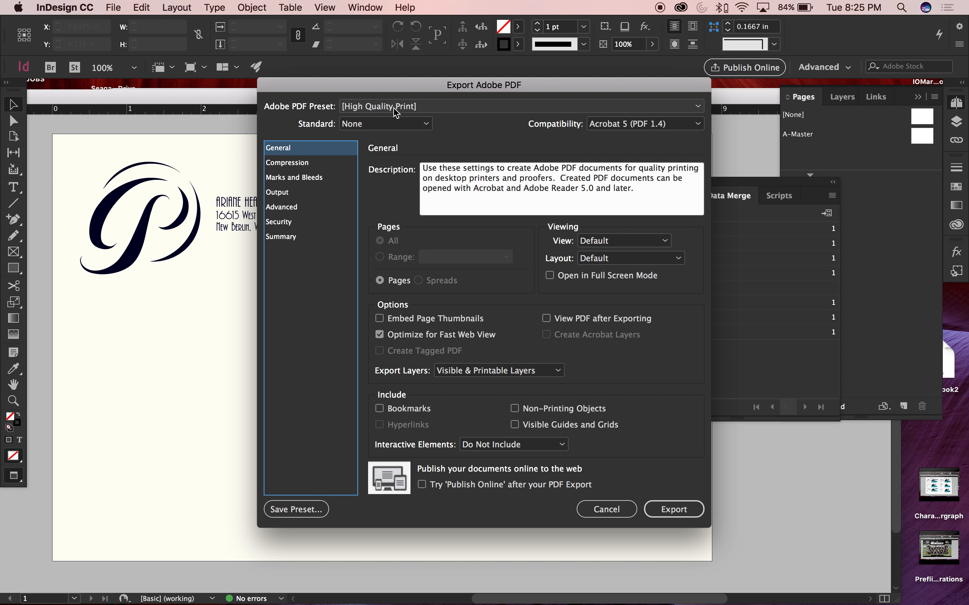
Export with the High Quality Print preset, adding crop marks and using the document bleed settings
{"action": "left_click", "coordinate": [666, 507]}
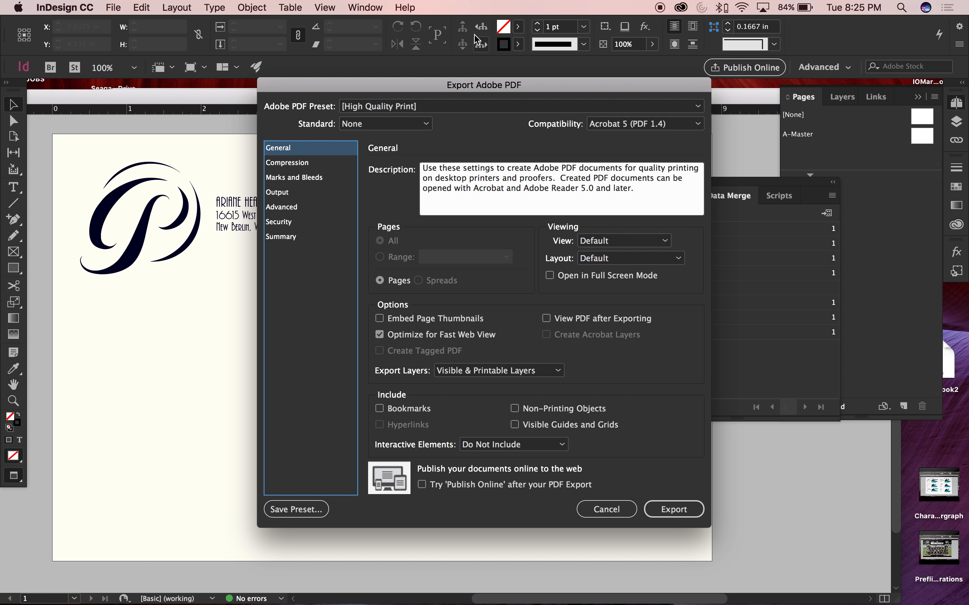
{"action": "left_click", "coordinate": [403, 105]}
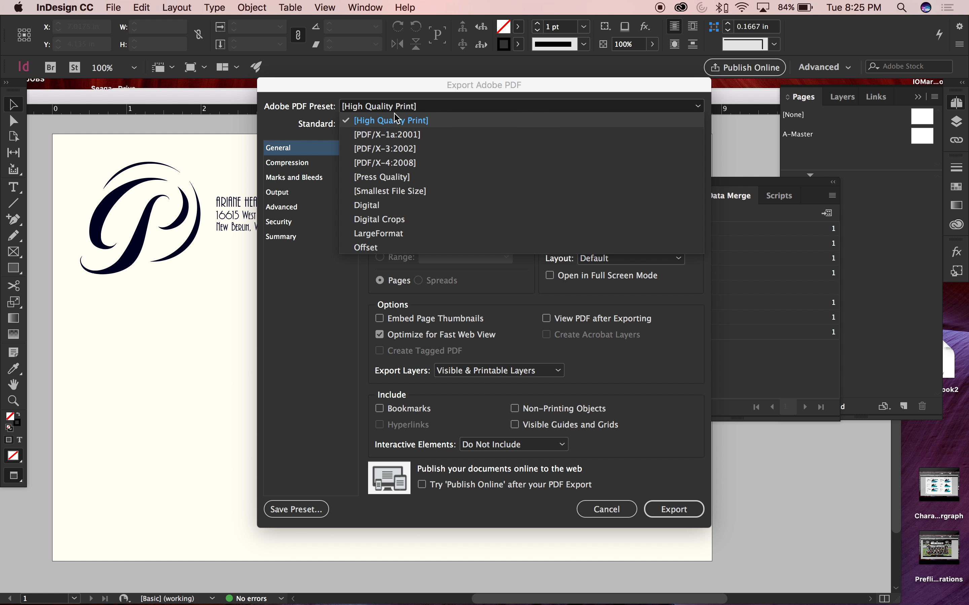
{"action": "left_click", "coordinate": [394, 120]}
{"action": "left_click", "coordinate": [298, 165]}
{"action": "left_click", "coordinate": [296, 178]}
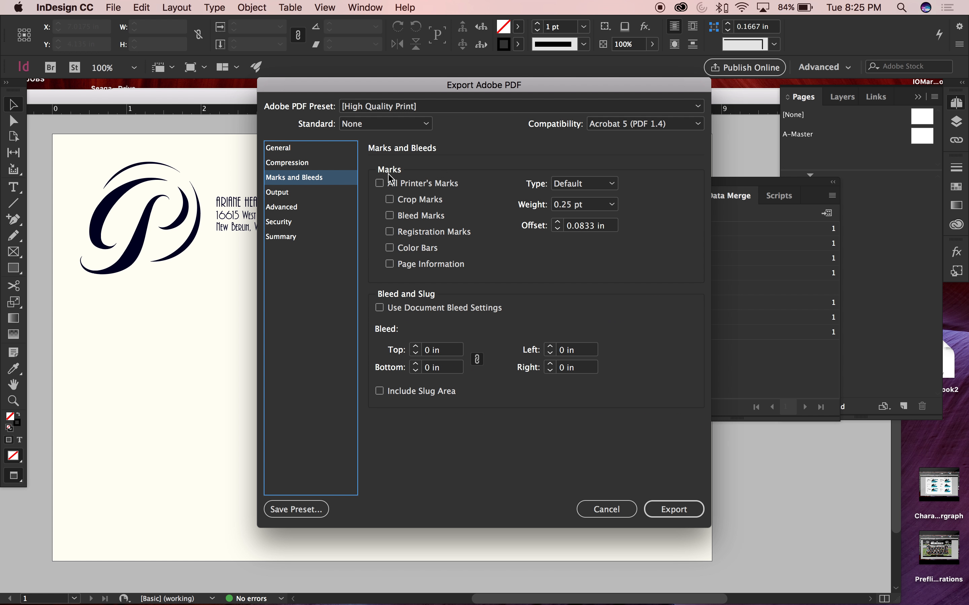
{"action": "left_click", "coordinate": [389, 199]}
{"action": "left_click", "coordinate": [379, 308]}
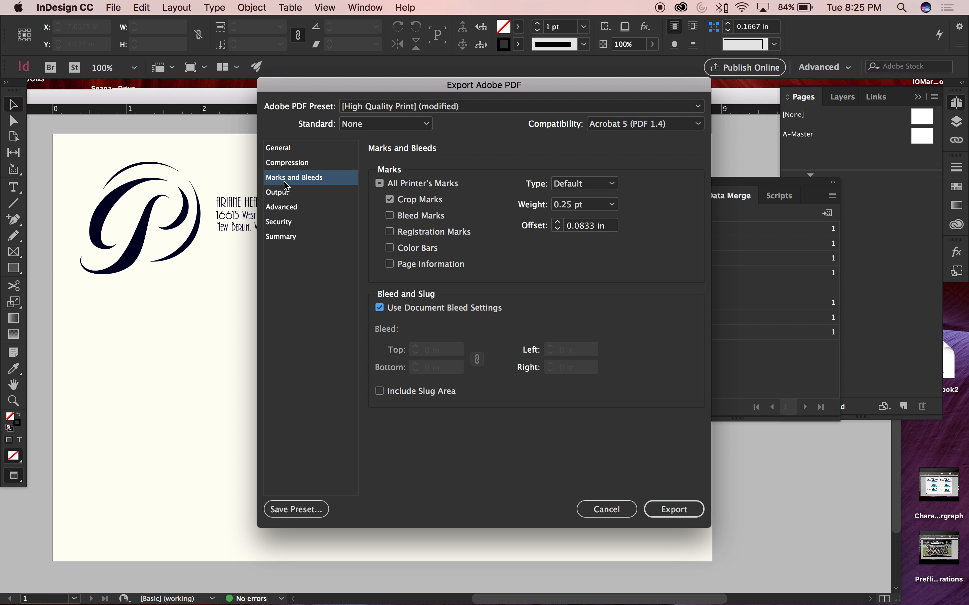
{"action": "left_click", "coordinate": [675, 517]}
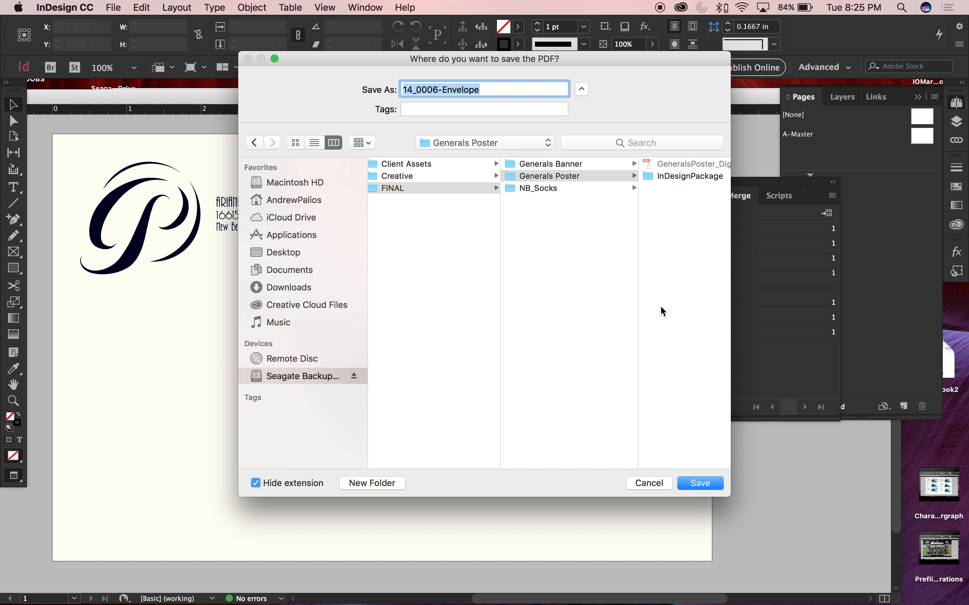
Save the merged PDF to the Desktop as 14_0006-Envelope and dismiss the overset text report
{"action": "left_click", "coordinate": [283, 256]}
{"action": "left_click", "coordinate": [467, 372]}
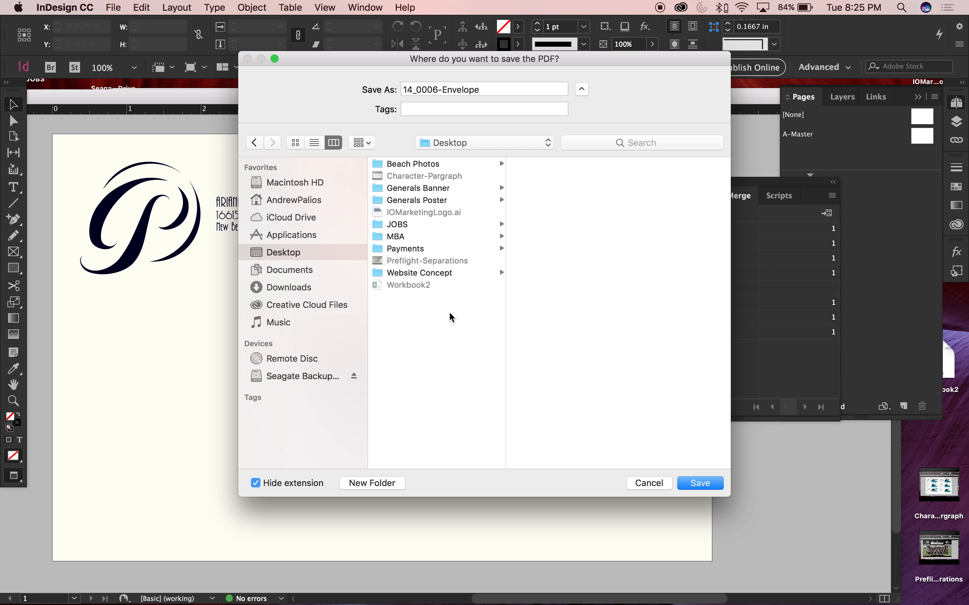
{"action": "left_click", "coordinate": [703, 484]}
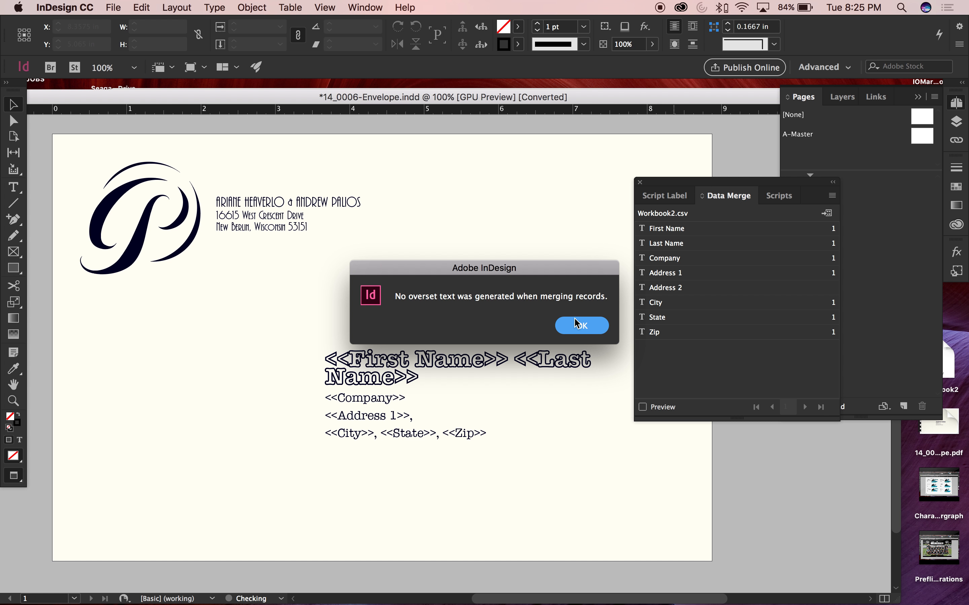
{"action": "left_click", "coordinate": [581, 327]}
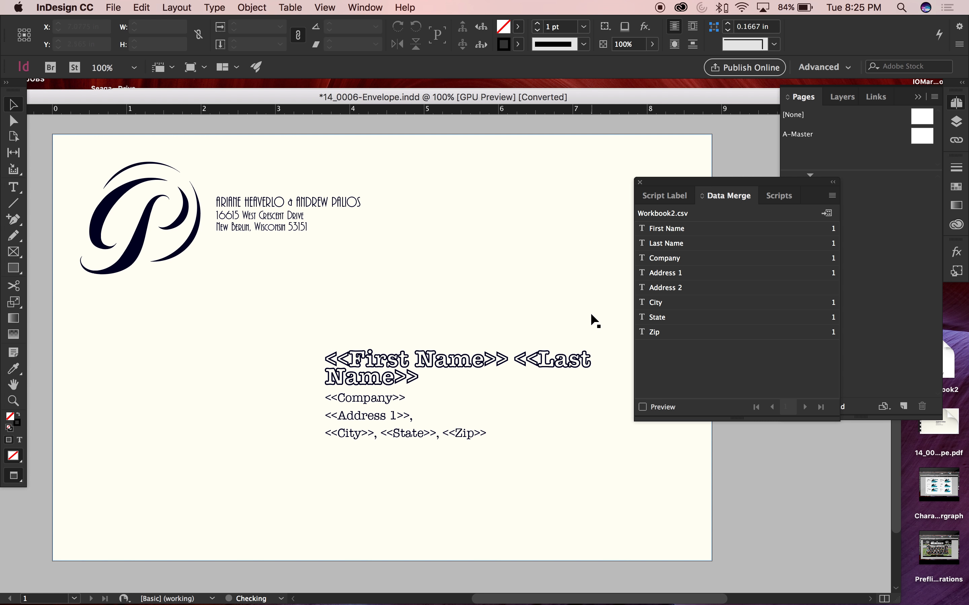
Try shortening the recipient address text frame to a height of 0.77 in, and undo the change
{"action": "left_click", "coordinate": [430, 385]}
{"action": "left_click_drag", "start_coordinate": [483, 444], "coordinate": [486, 408]}
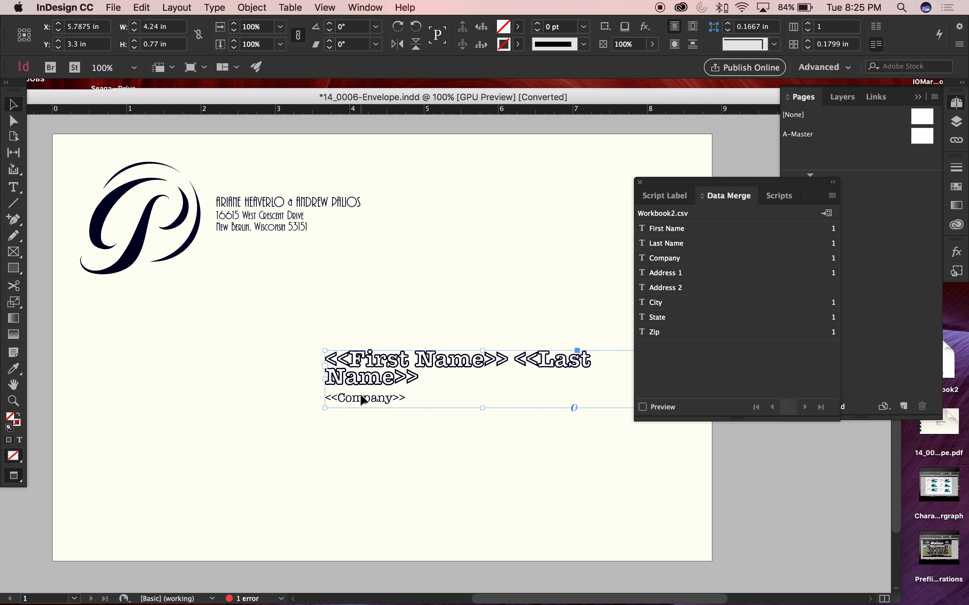
{"action": "key", "text": "super+z"}
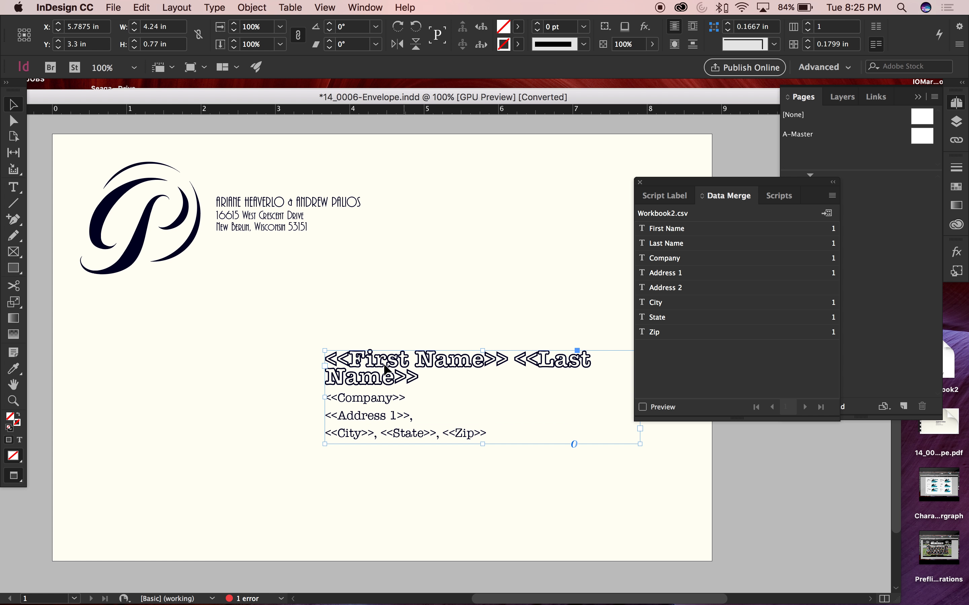
Clear the envelope document and InDesignPackage folder windows off the desktop, and open the exported envelope PDF in Acrobat
{"action": "left_click_drag", "start_coordinate": [64, 102], "coordinate": [232, 109]}
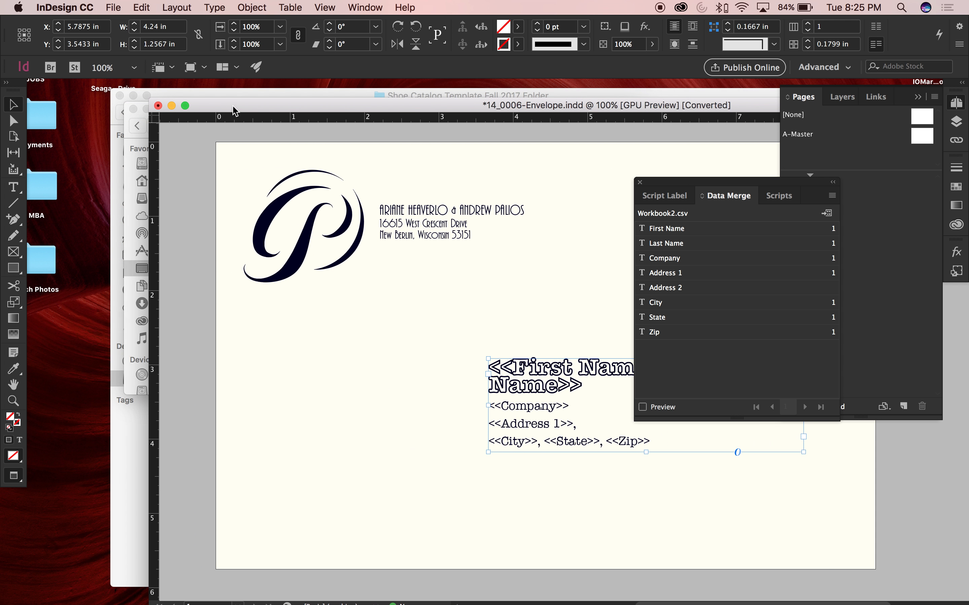
{"action": "left_click", "coordinate": [169, 105]}
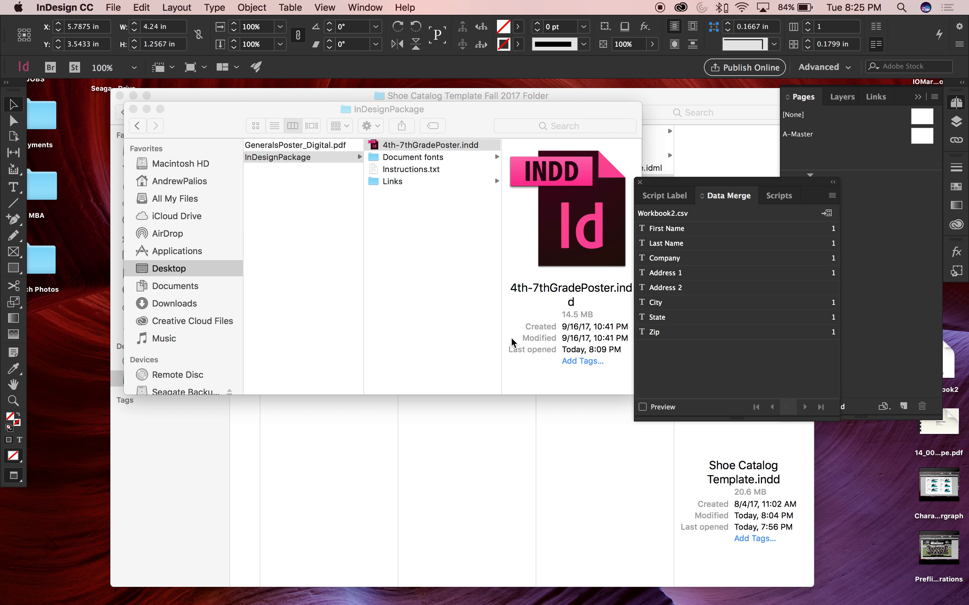
{"action": "left_click", "coordinate": [438, 335]}
{"action": "left_click", "coordinate": [134, 109]}
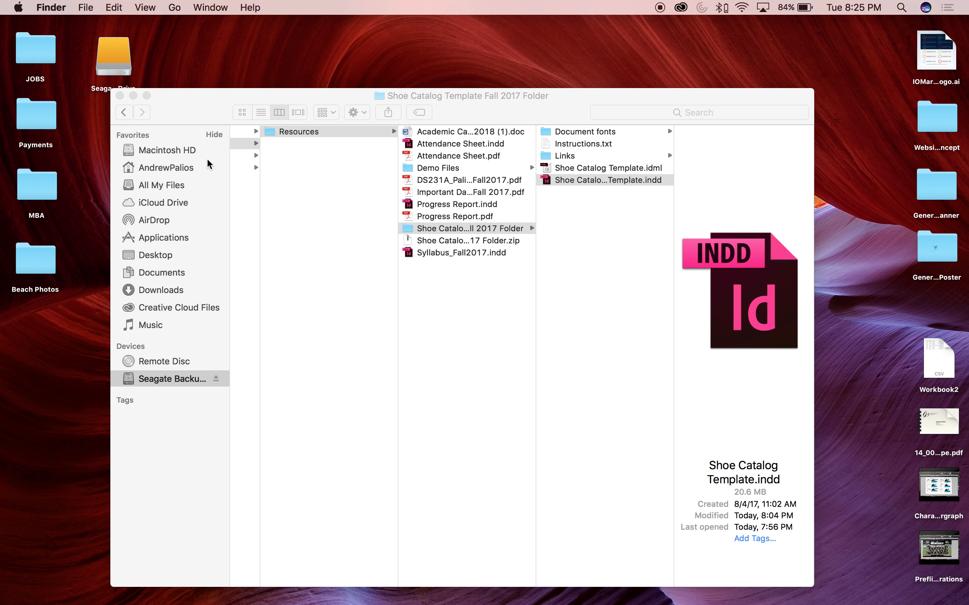
{"action": "left_click_drag", "start_coordinate": [938, 423], "coordinate": [867, 65]}
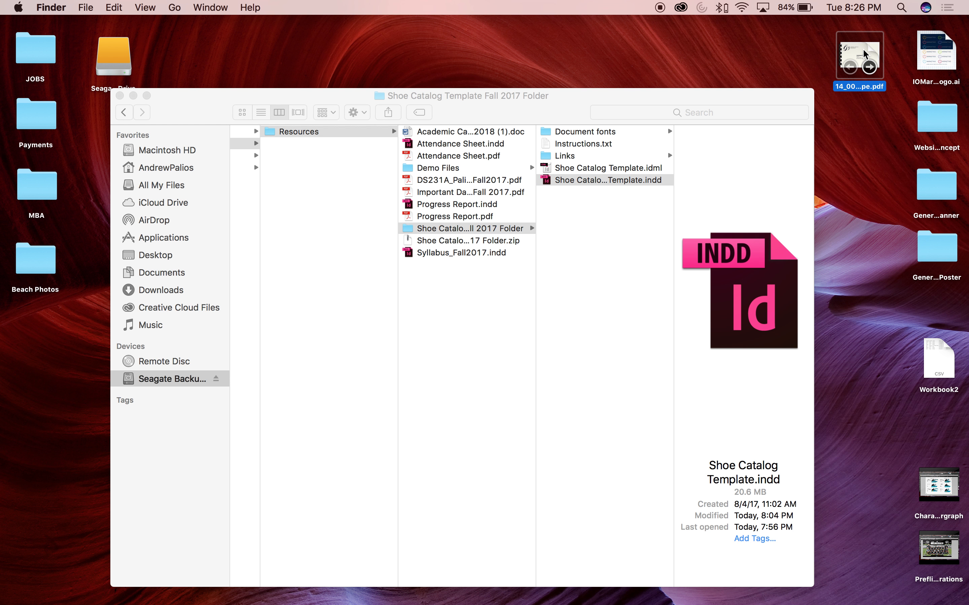
{"action": "double_click", "coordinate": [863, 51]}
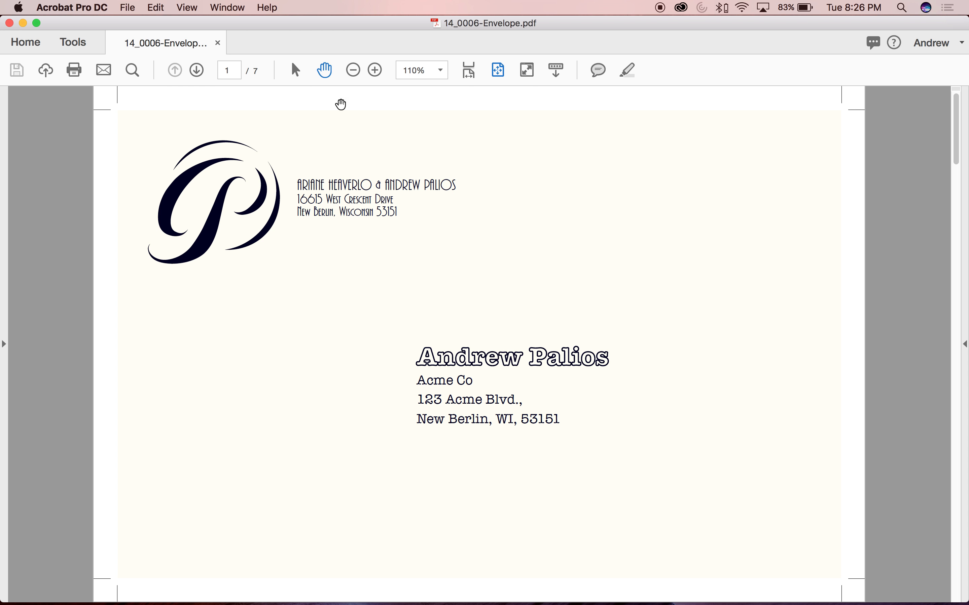
Show the PDF's page thumbnails and select page 1
{"action": "left_click", "coordinate": [4, 151]}
{"action": "left_click", "coordinate": [17, 107]}
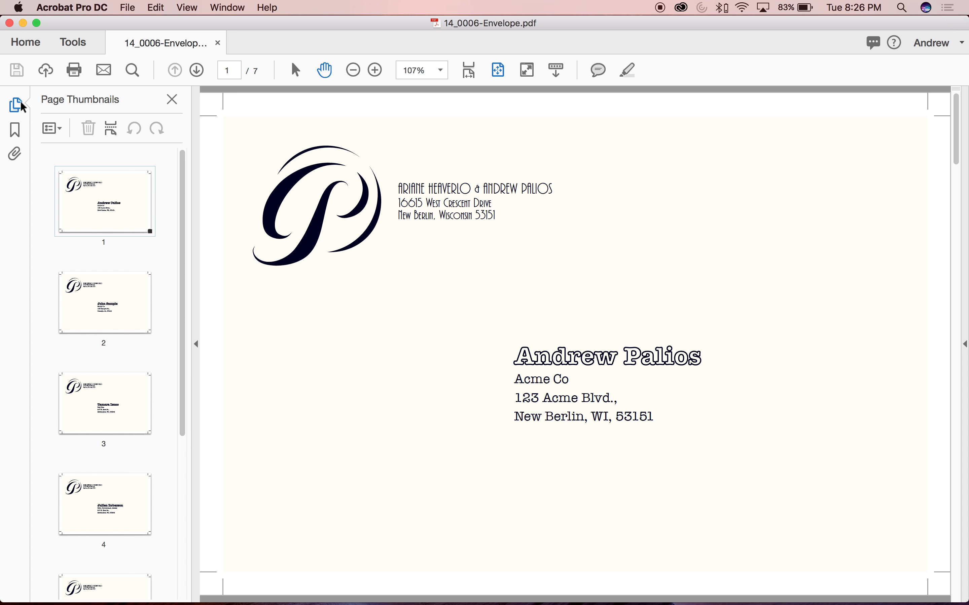
{"action": "left_click", "coordinate": [88, 195]}
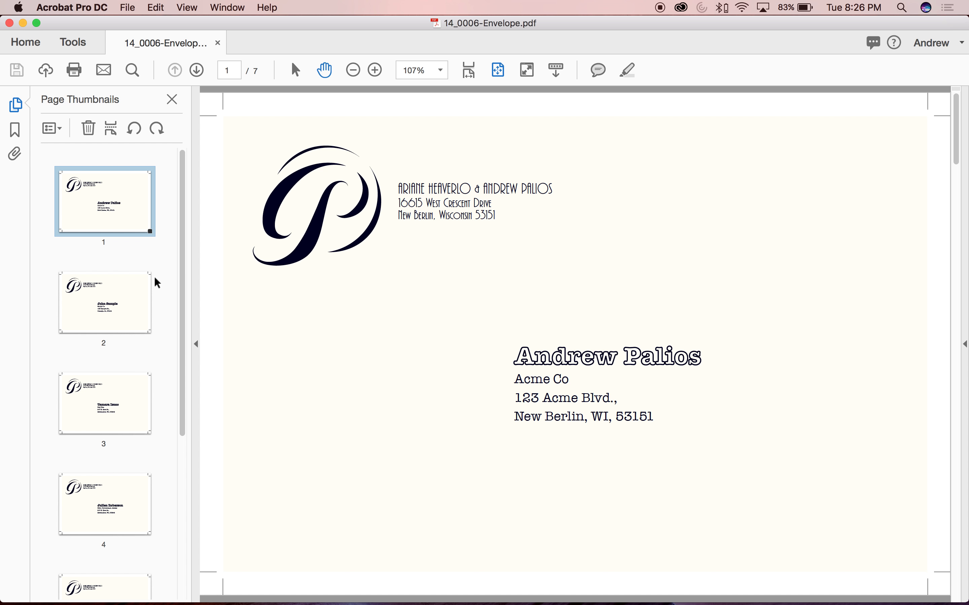
Step back and forth through the PDF pages to check the merged recipient address on each envelope, ending on page 1
{"action": "key", "text": "Down"}
{"action": "key", "text": "Down"}
{"action": "key", "text": "Down"}
{"action": "key", "text": "Down"}
{"action": "key", "text": "Down"}
{"action": "key", "text": "Down"}
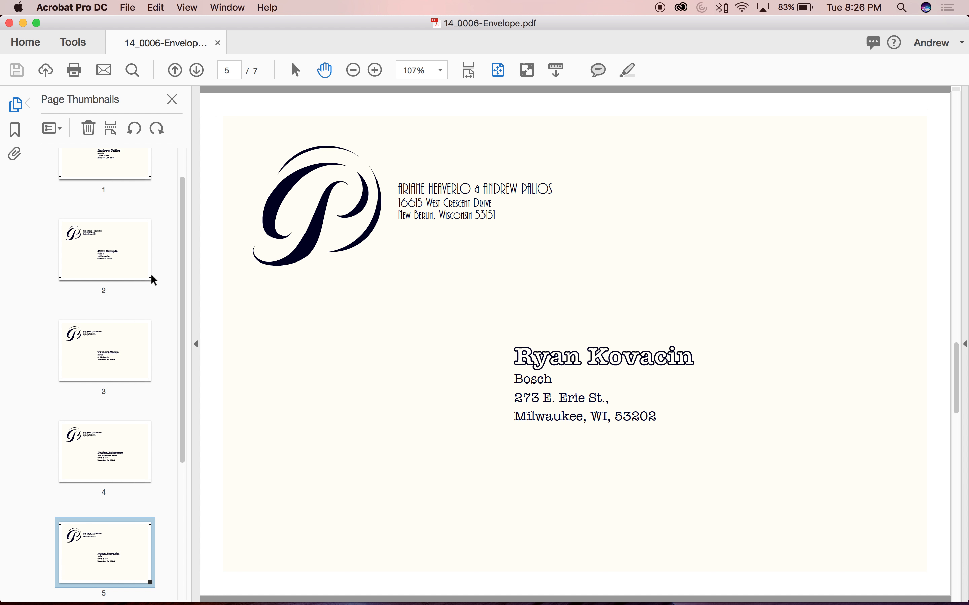
{"action": "key", "text": "Up"}
{"action": "key", "text": "Up"}
{"action": "key", "text": "Up"}
{"action": "key", "text": "Up"}
{"action": "key", "text": "Up"}
{"action": "key", "text": "Up"}
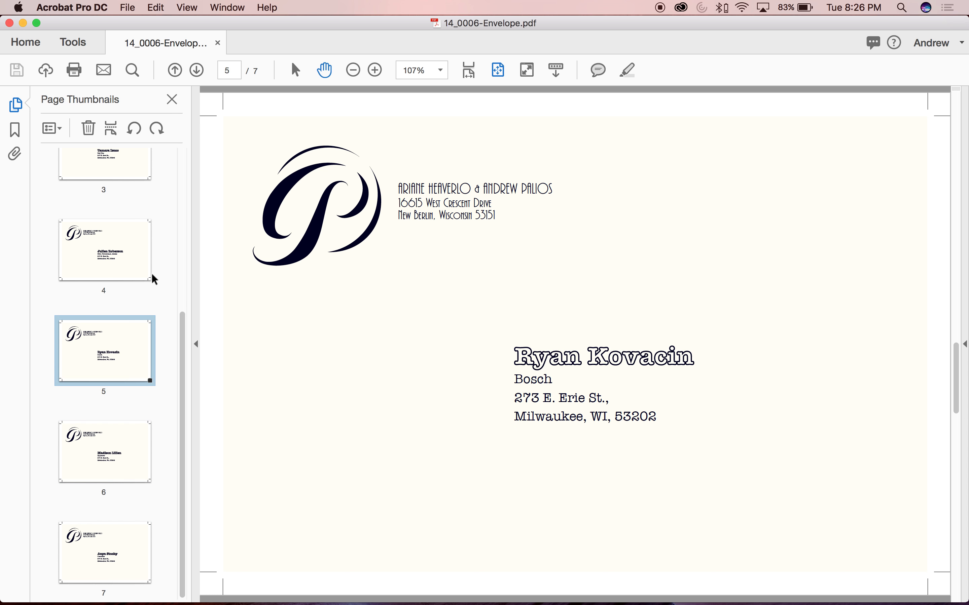
{"action": "key", "text": "Down"}
{"action": "key", "text": "Down"}
{"action": "key", "text": "Down"}
{"action": "key", "text": "Down"}
{"action": "key", "text": "Down"}
{"action": "key", "text": "Down"}
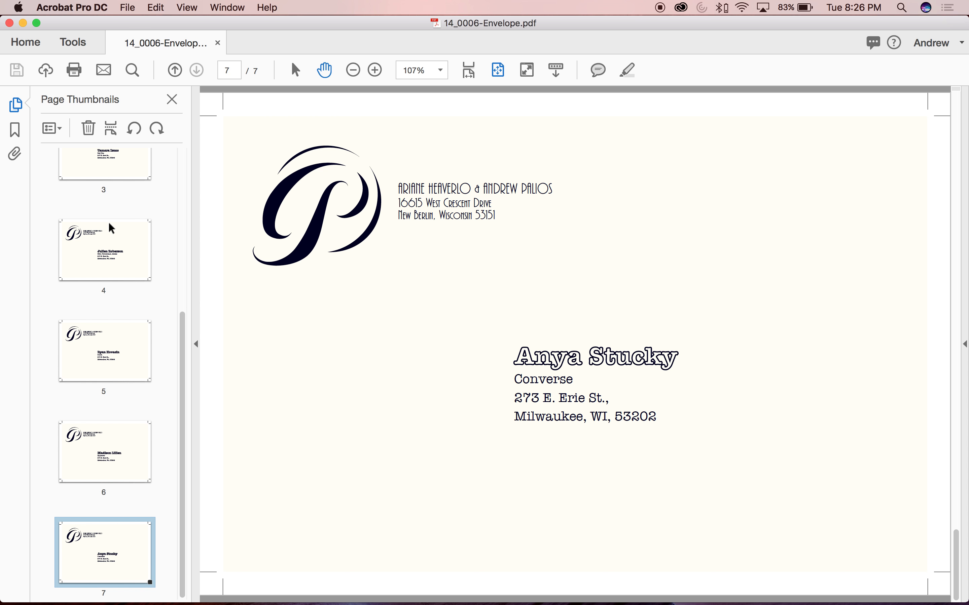
{"action": "key", "text": "Up"}
{"action": "key", "text": "Up"}
{"action": "key", "text": "Up"}
{"action": "key", "text": "Up"}
{"action": "key", "text": "Up"}
{"action": "key", "text": "Up"}
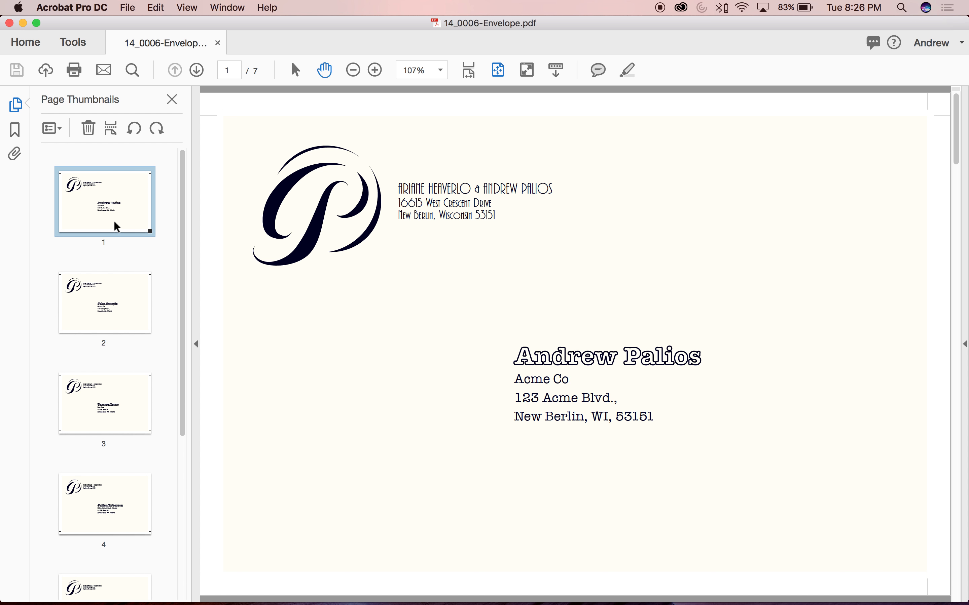
{"action": "key", "text": "Down"}
{"action": "key", "text": "Down"}
{"action": "key", "text": "Down"}
{"action": "key", "text": "Down"}
{"action": "key", "text": "Down"}
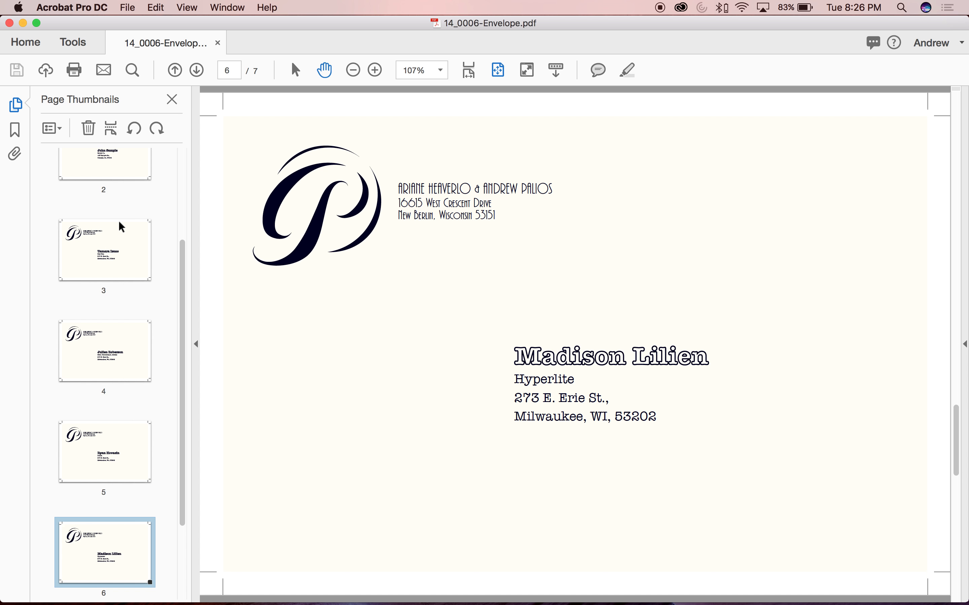
{"action": "key", "text": "Down"}
{"action": "key", "text": "Up"}
{"action": "key", "text": "Up"}
{"action": "key", "text": "Up"}
{"action": "key", "text": "Up"}
{"action": "key", "text": "Up"}
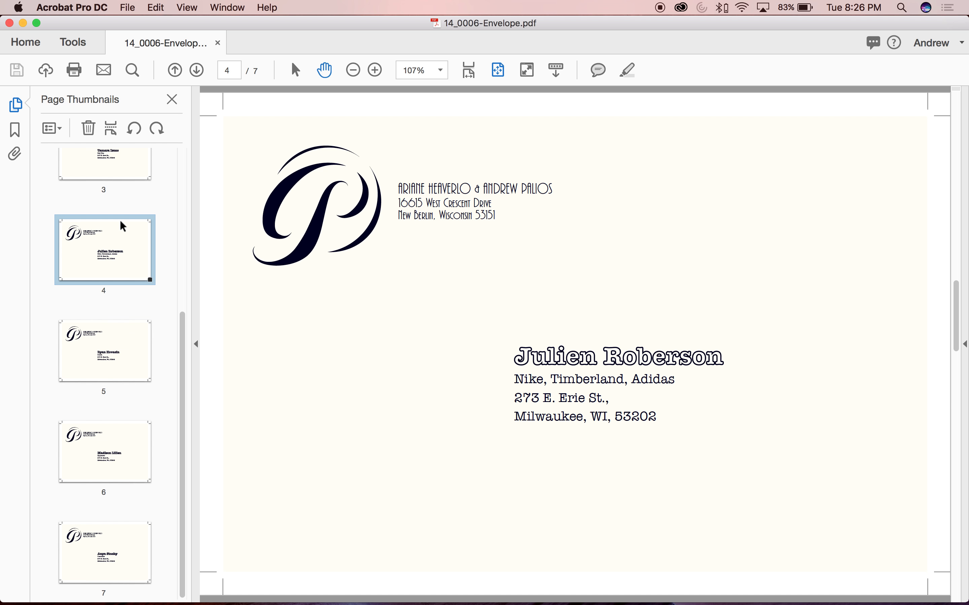
{"action": "key", "text": "Up"}
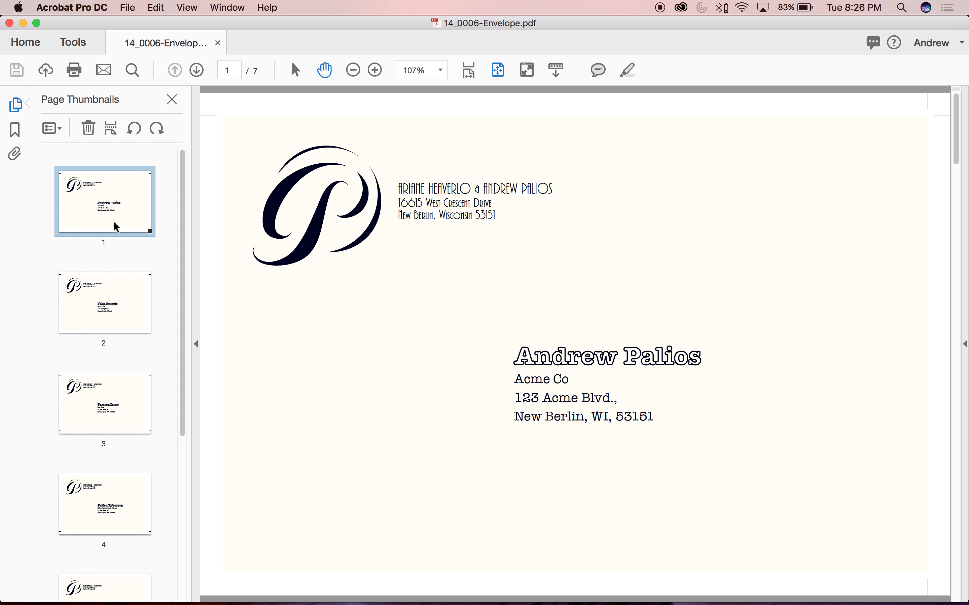